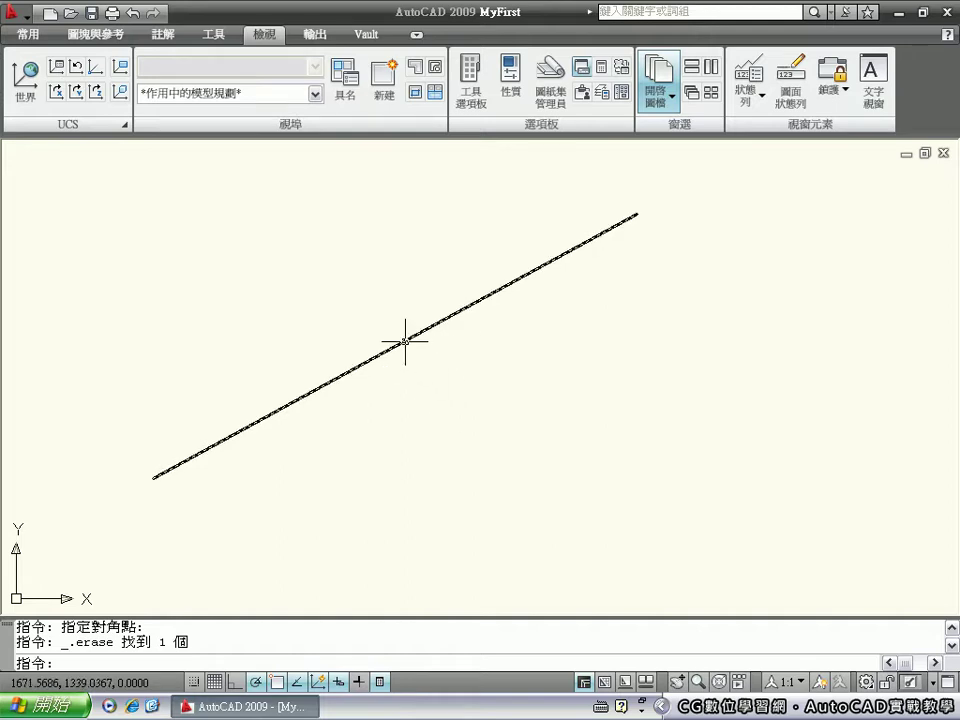
Select the existing diagonal line and delete it, leaving the drawing area empty.
left_click(405, 341)
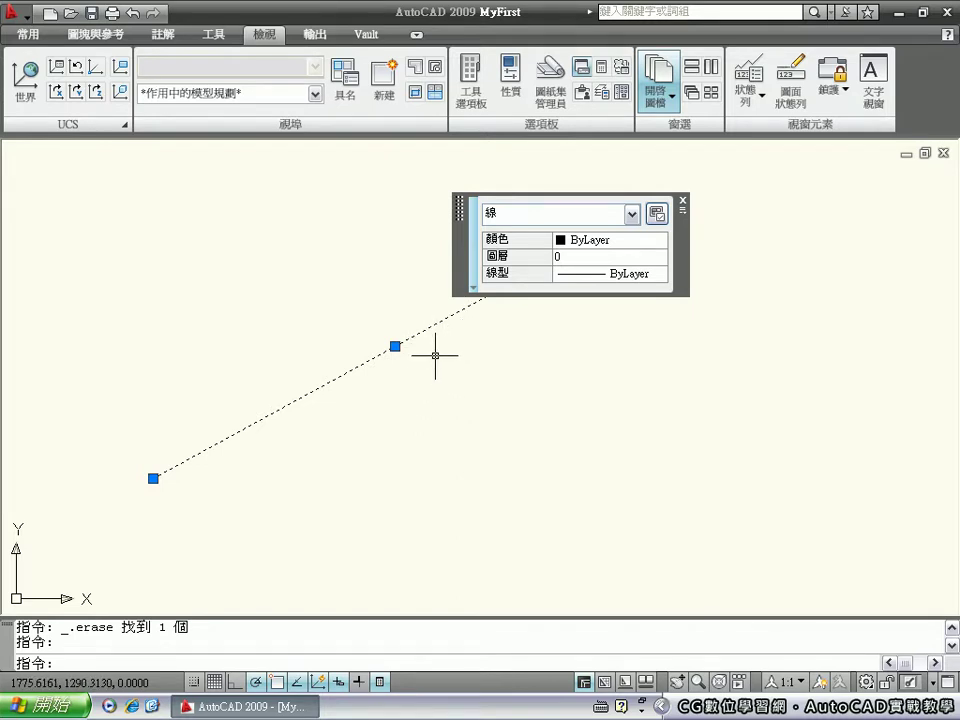
key("Delete")
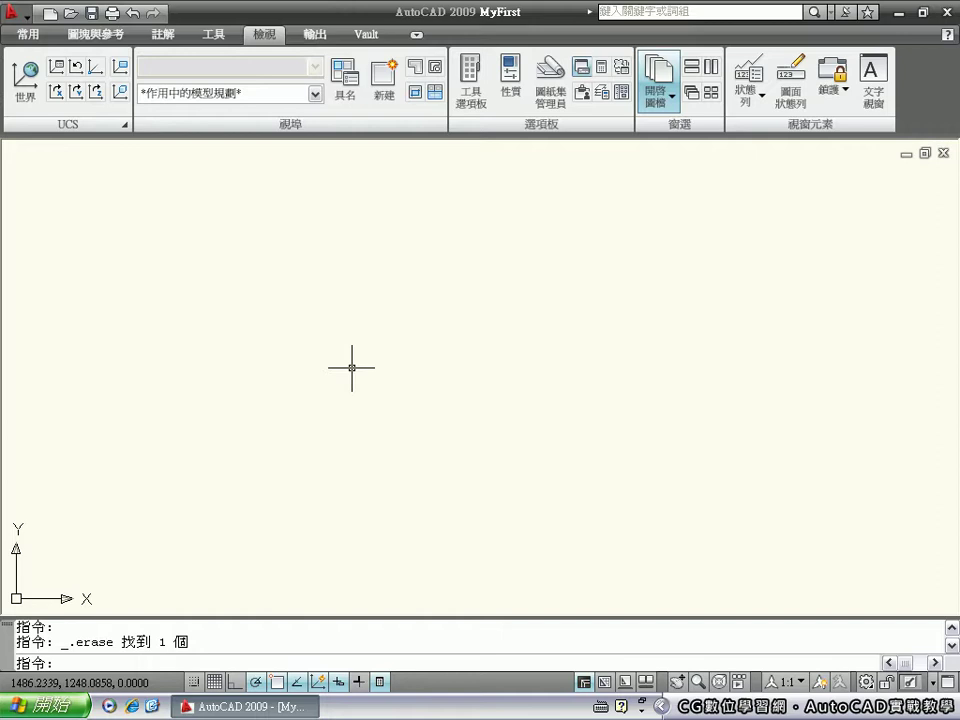
Draw one line from a lower-left point sloping down to the right with LINE.
type("line")
key("Return")
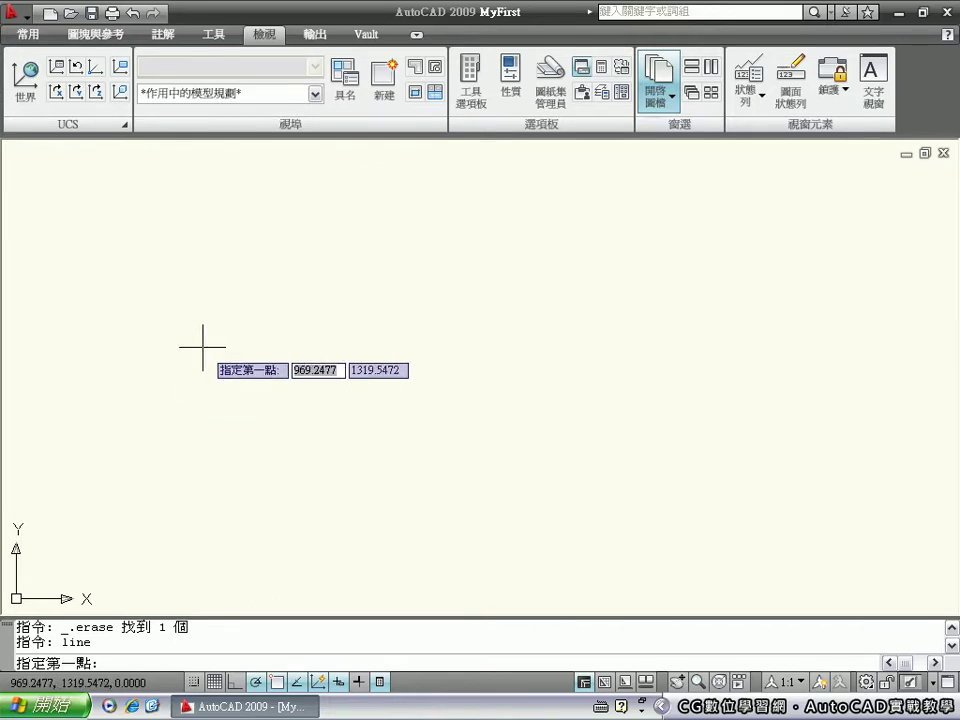
left_click(150, 425)
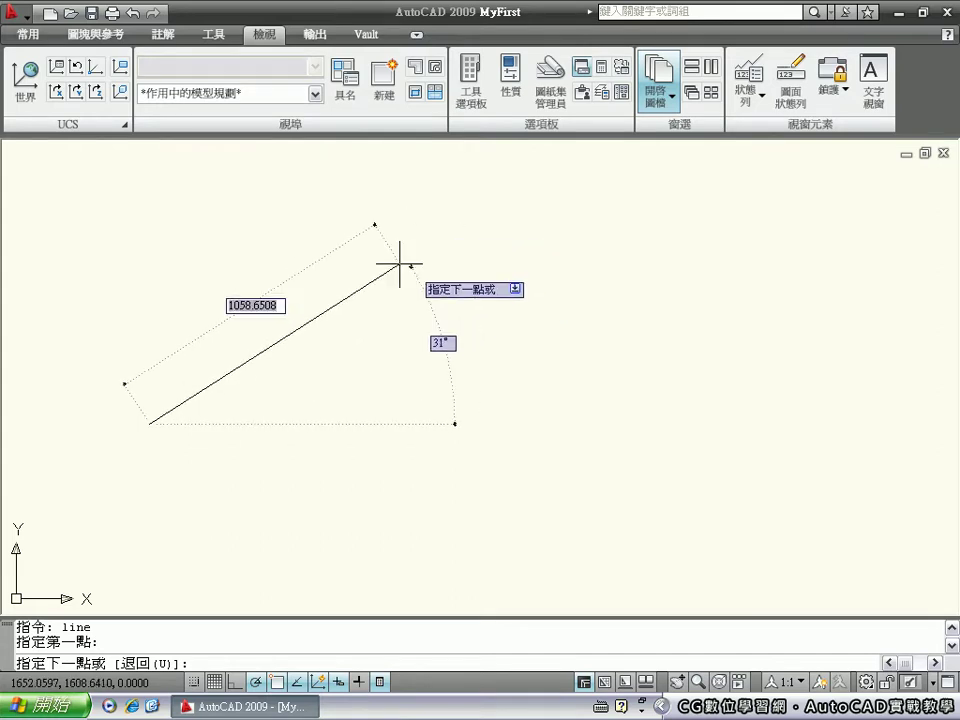
left_click(452, 546)
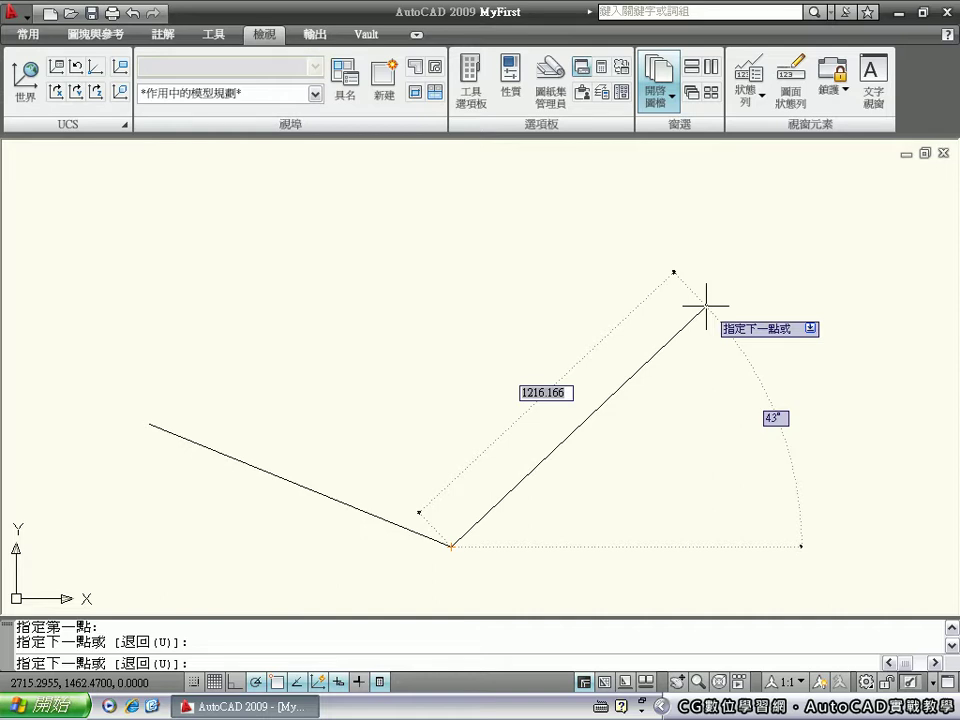
key("Return")
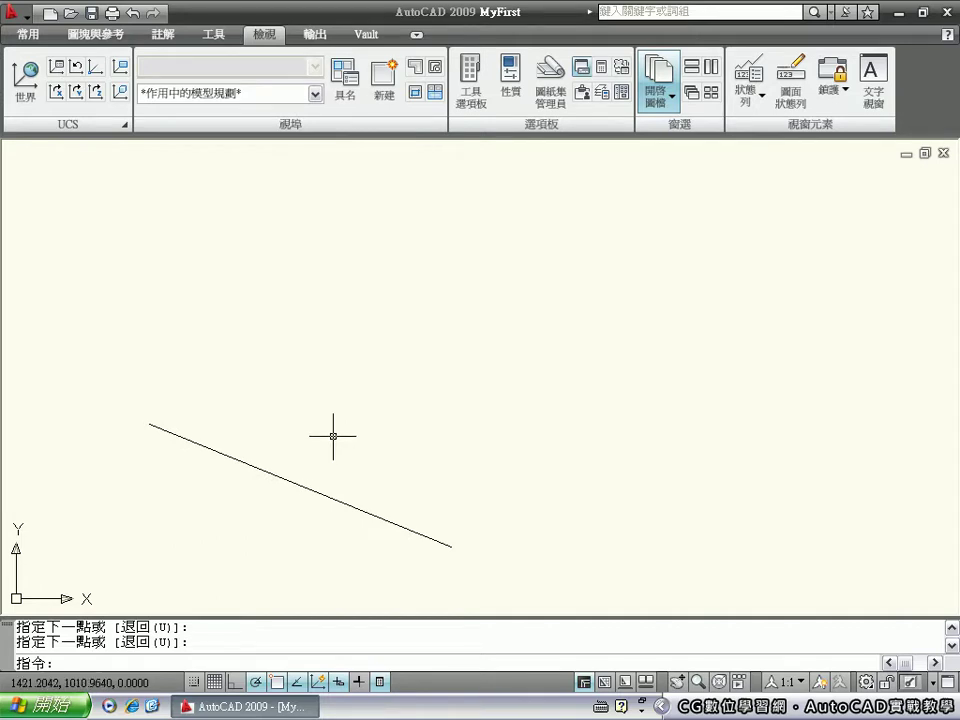
Start the LINE command with the L alias so it waits for a first point.
type("l")
key("Return")
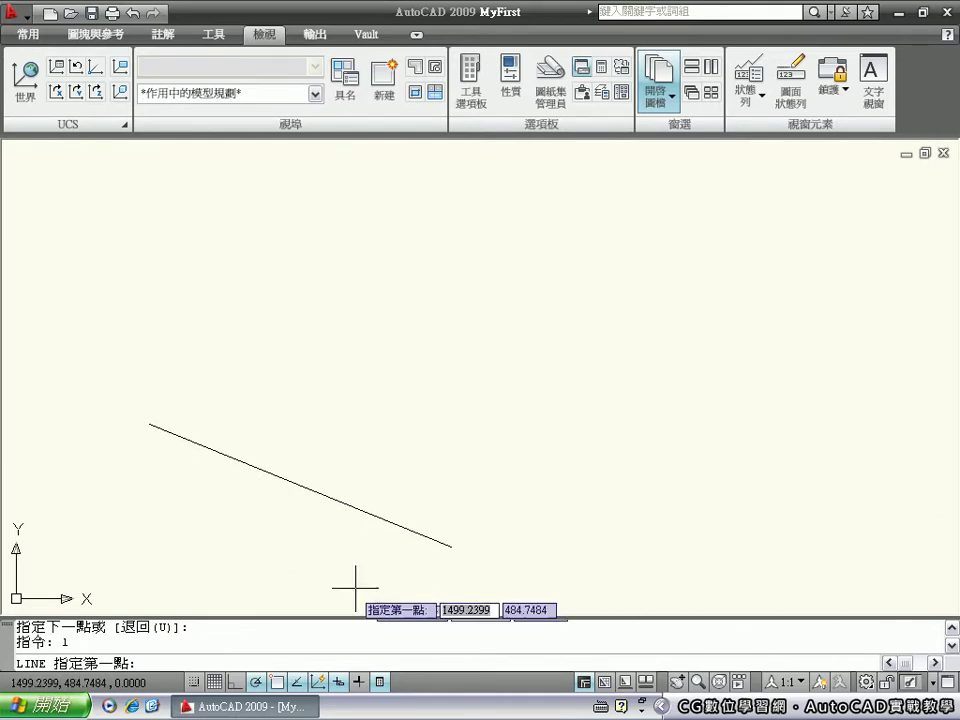
left_click(17, 515)
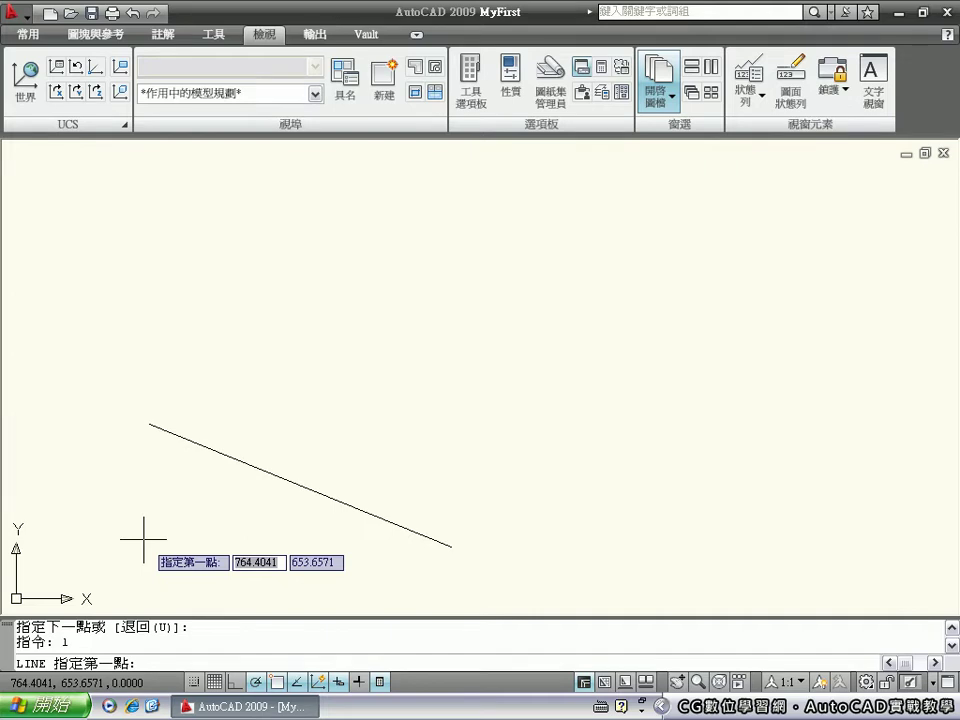
type("0")
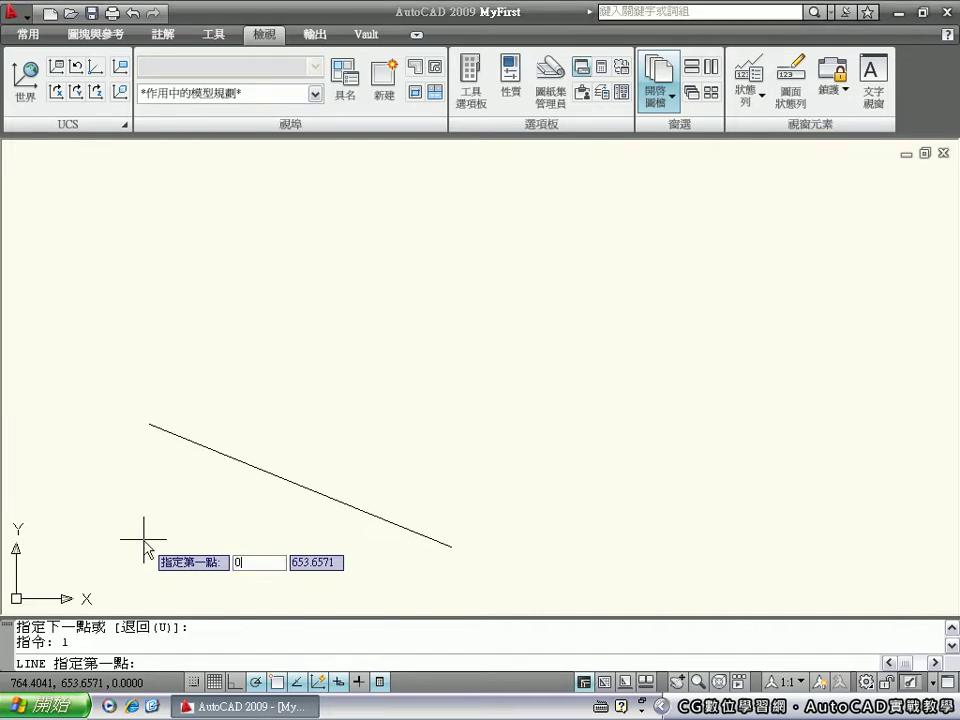
type("0")
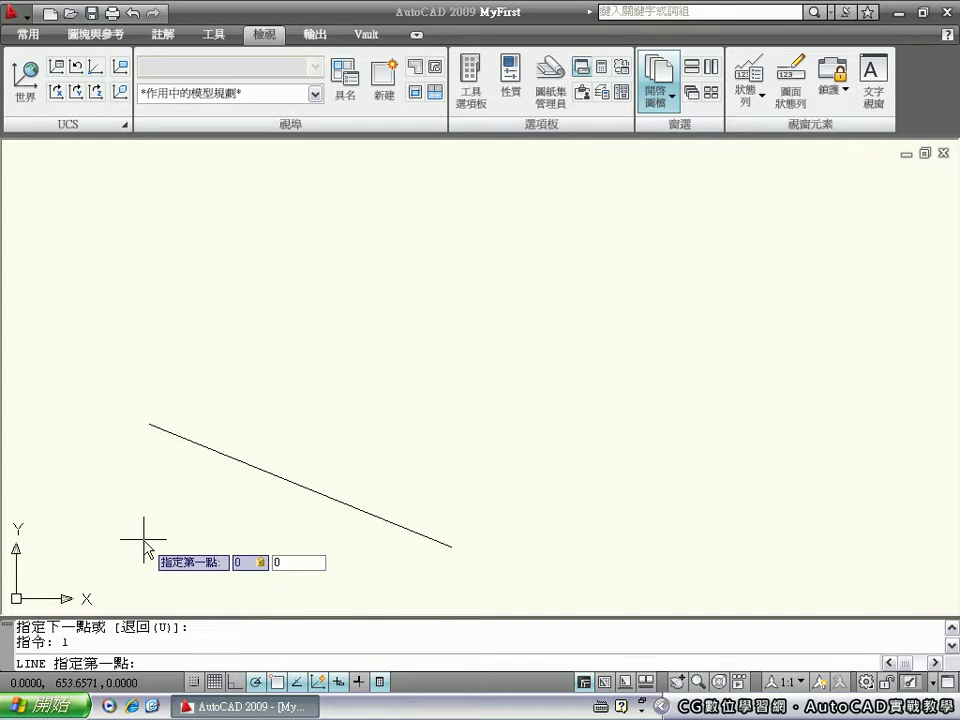
key("Return")
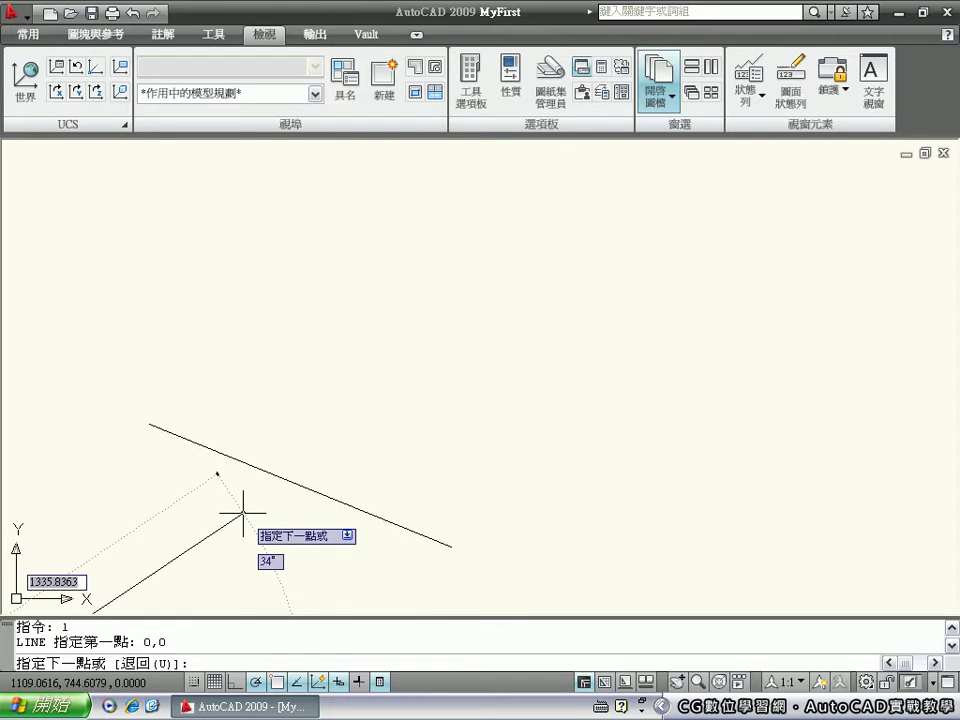
type("100")
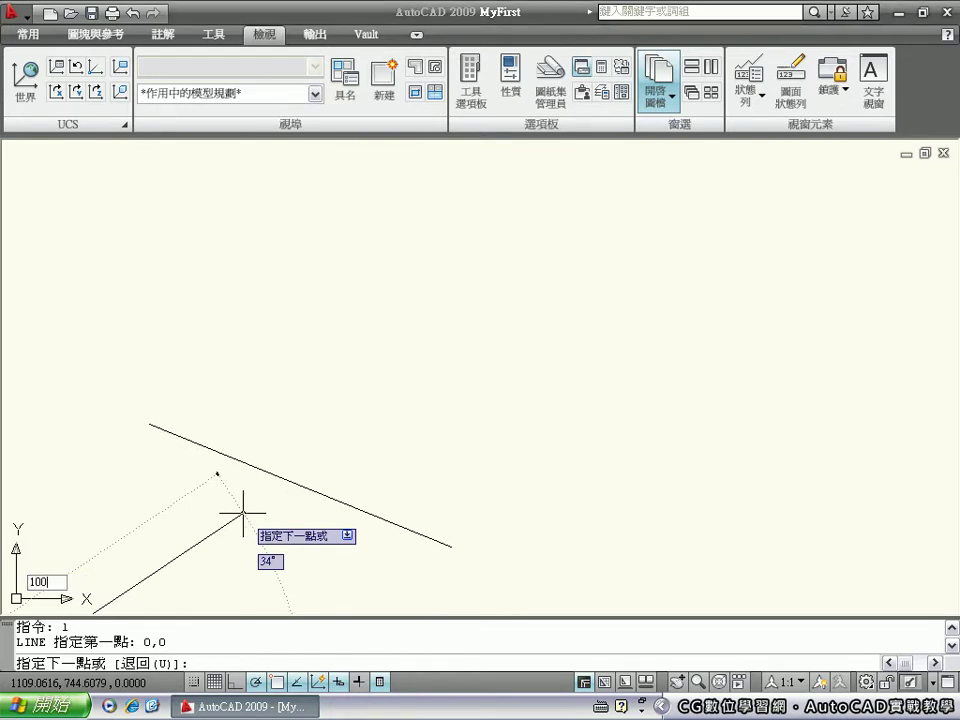
type(",")
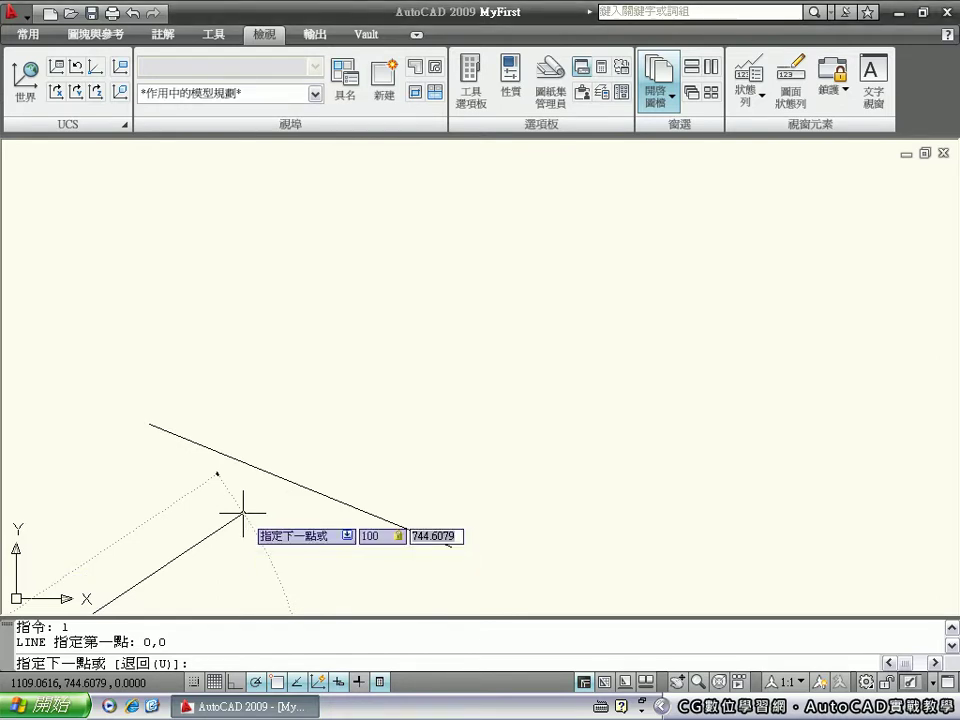
type("0")
key("Return")
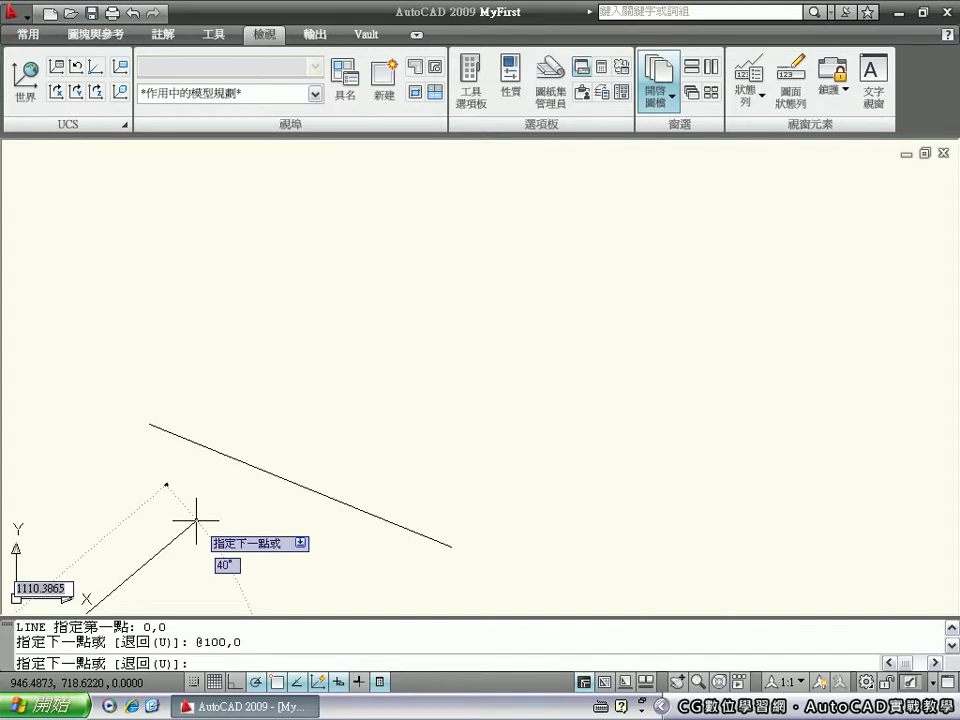
key("Return")
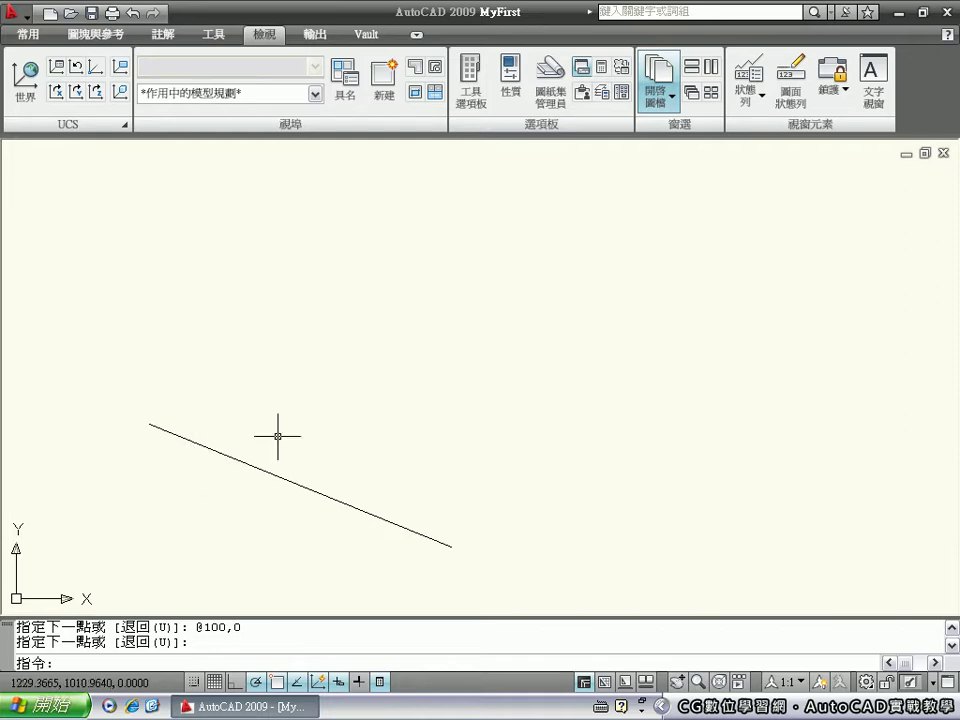
Run Zoom All twice so the whole drawing, including the long sloping line, fits the view.
scroll(277, 438, "down", 2)
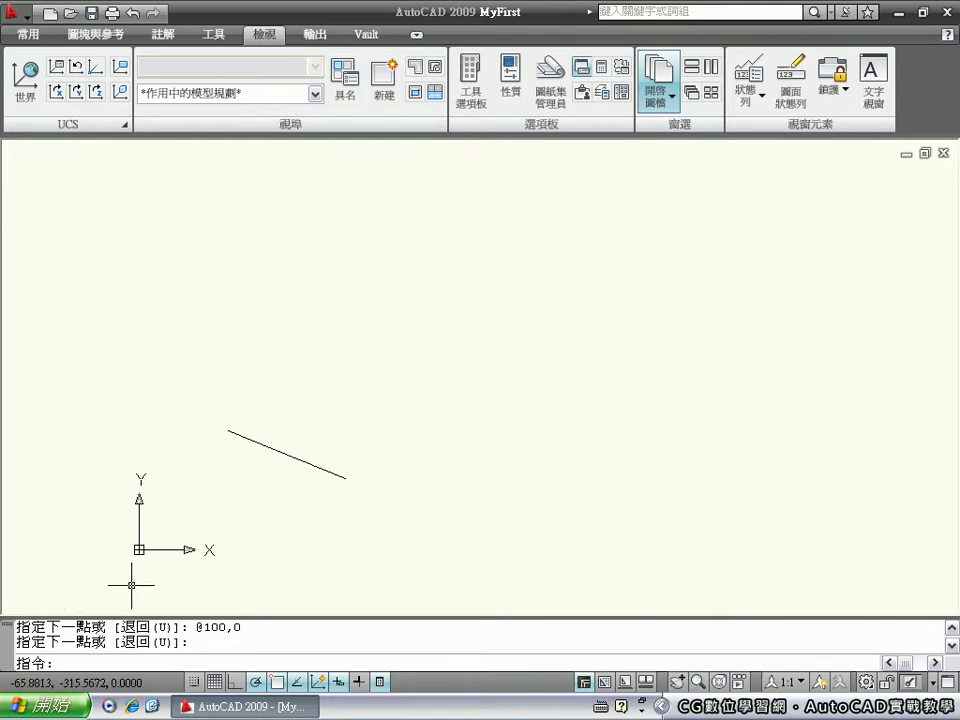
type("z")
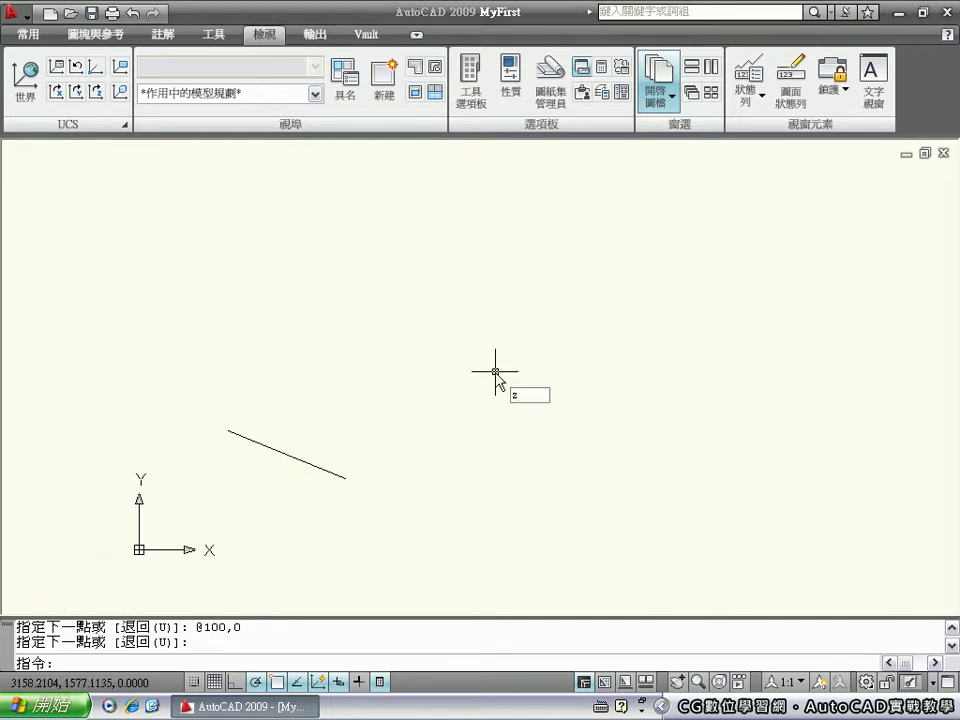
key("Return")
type("a")
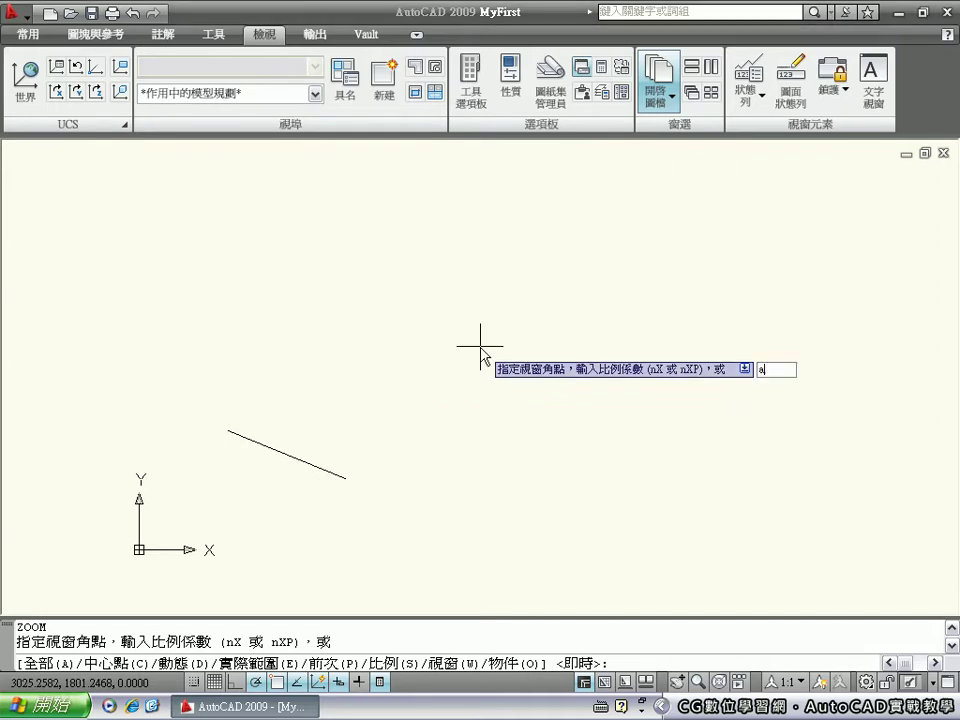
key("Return")
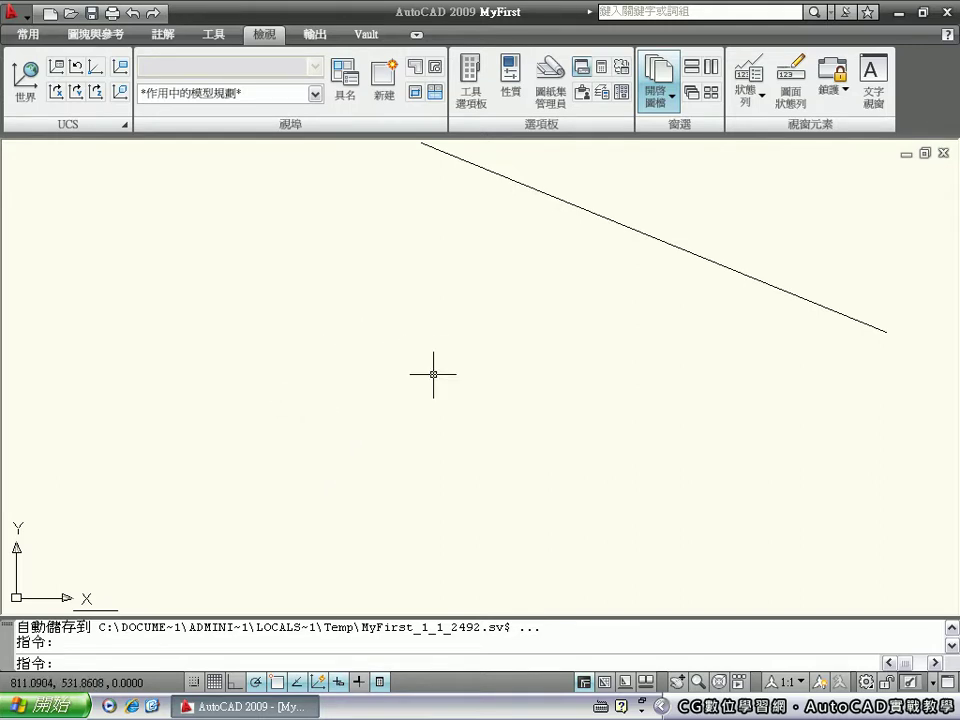
type("2")
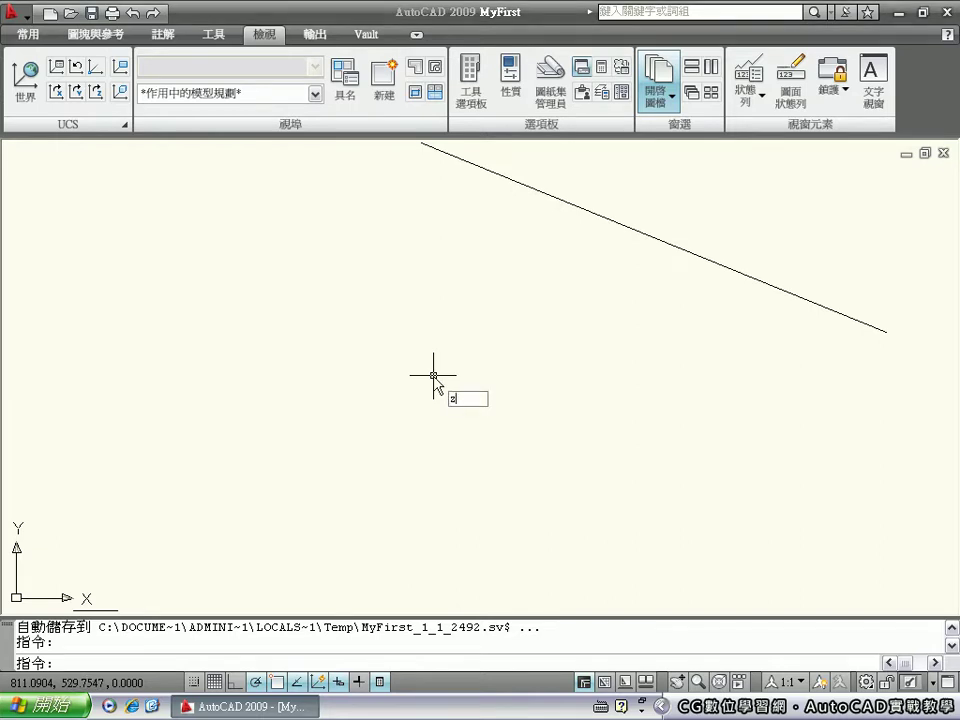
type("oom")
key("Return")
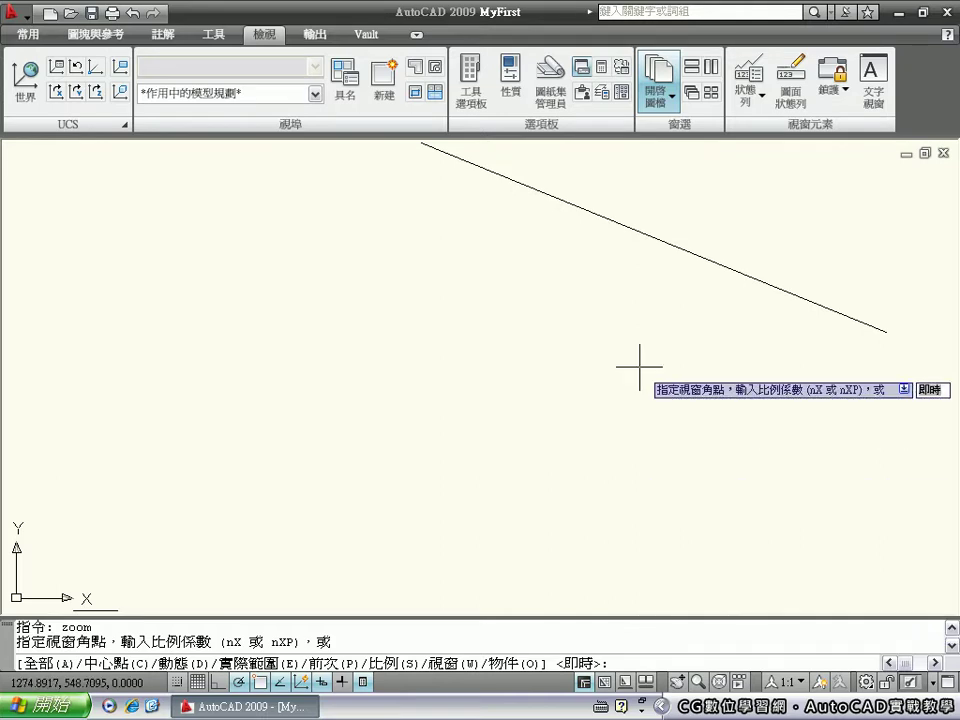
type("a")
key("Return")
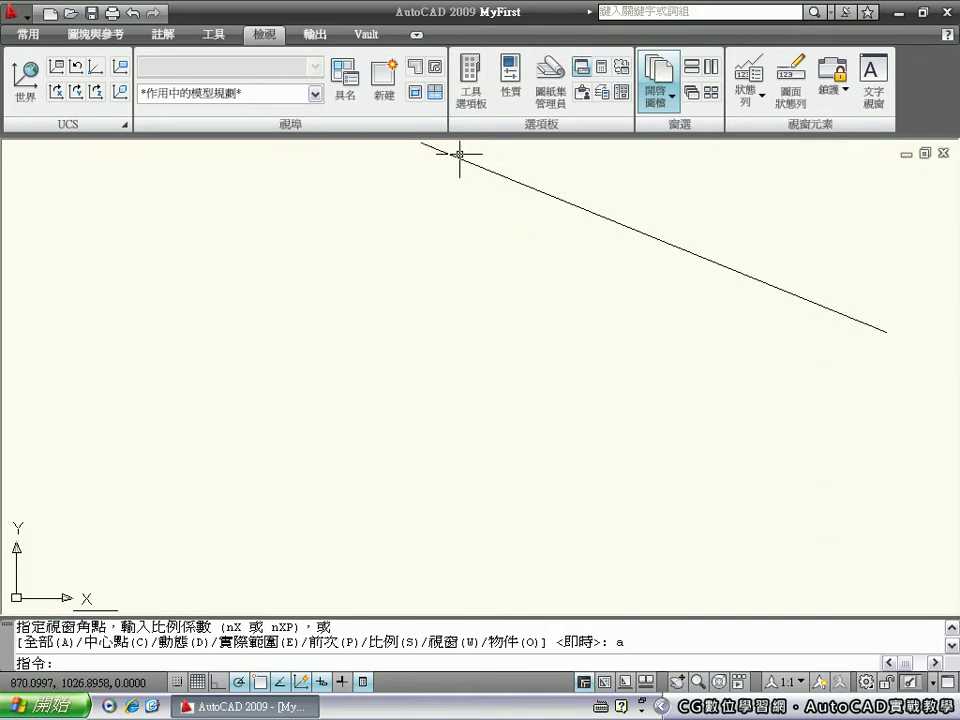
Delete the long sloping line, then select the 100-unit line at the origin.
left_click(713, 262)
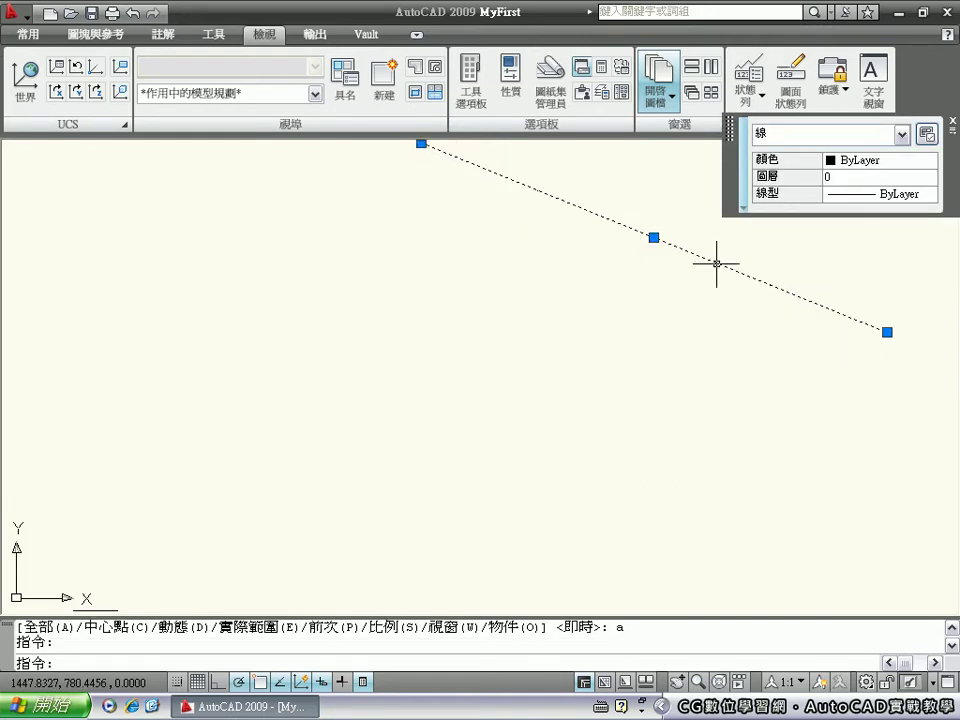
key("Delete")
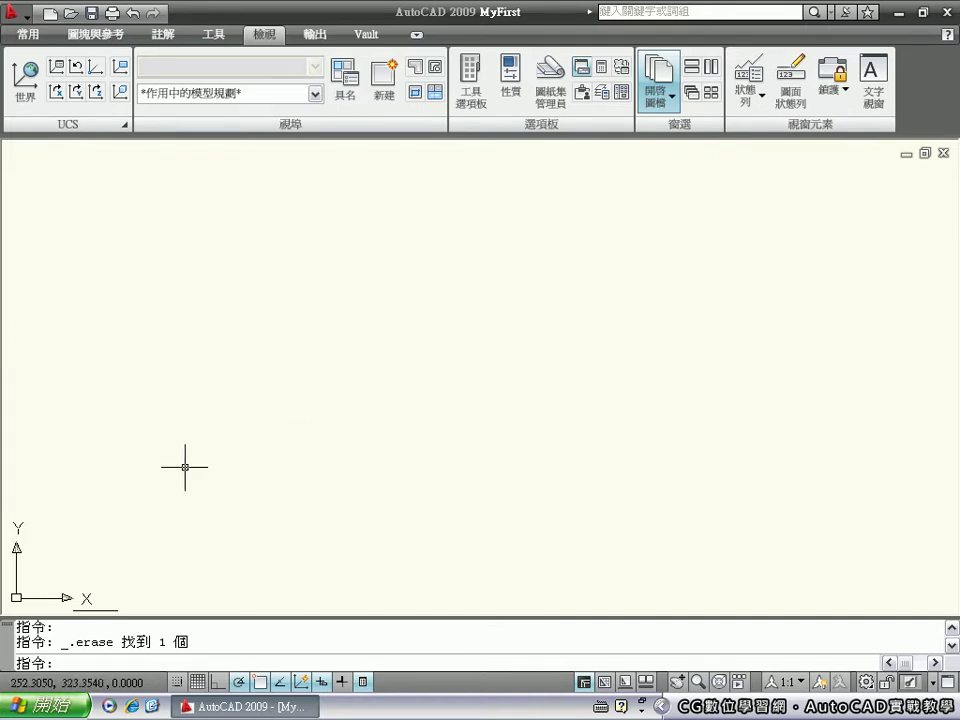
left_click(95, 603)
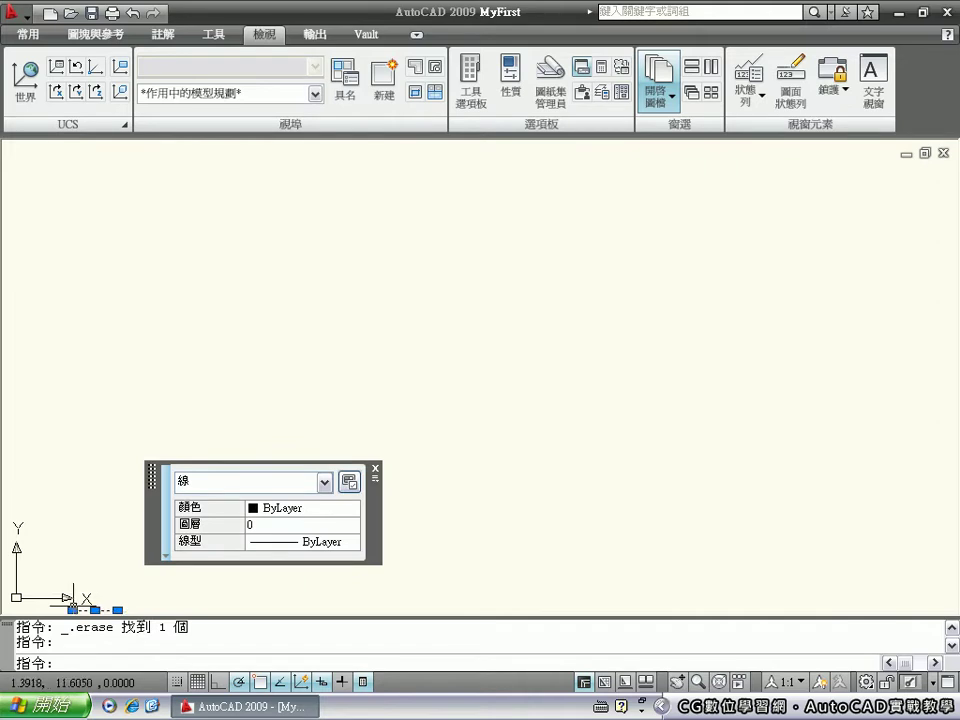
scroll(95, 592, "down", 5)
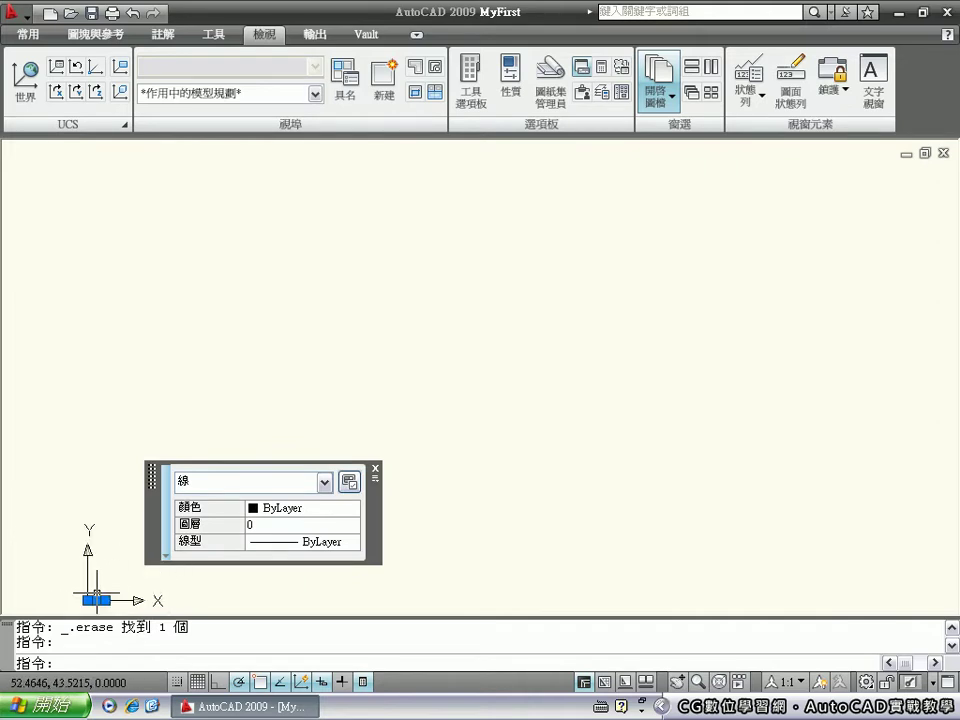
scroll(443, 418, "up", 8)
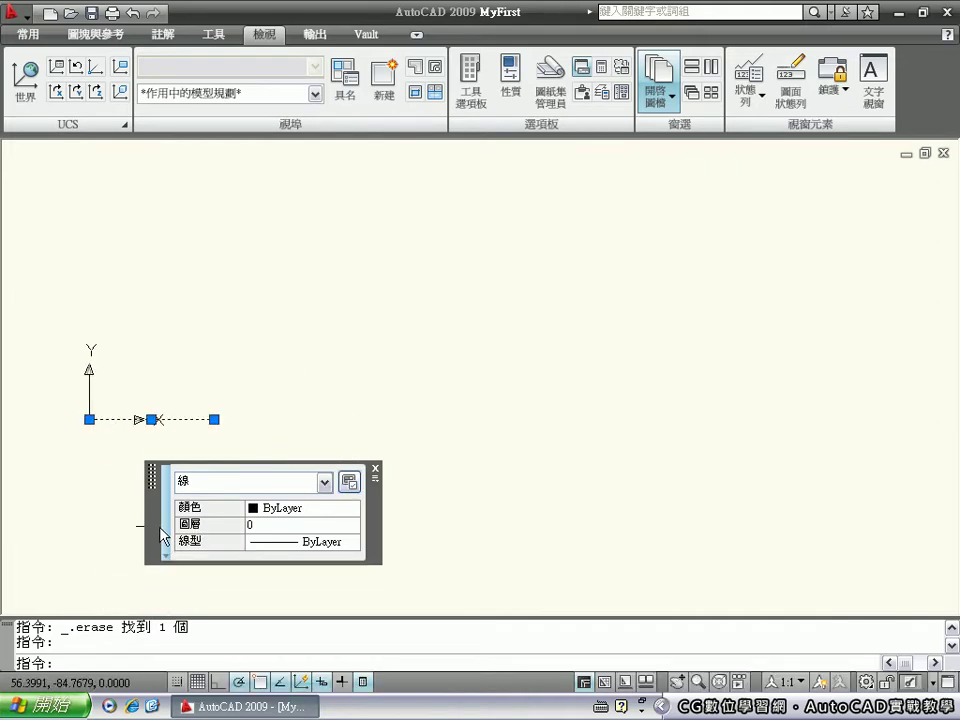
Zoom and pan the view to recentre the selected line.
scroll(129, 411, "up", 2)
scroll(125, 410, "down", 6)
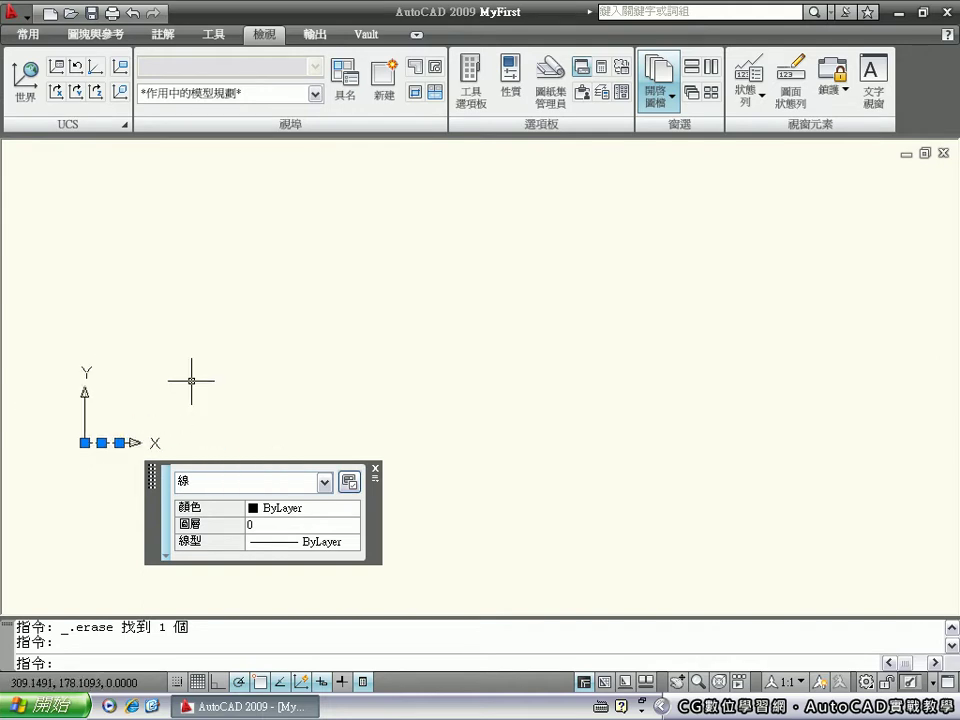
scroll(107, 439, "up", 5)
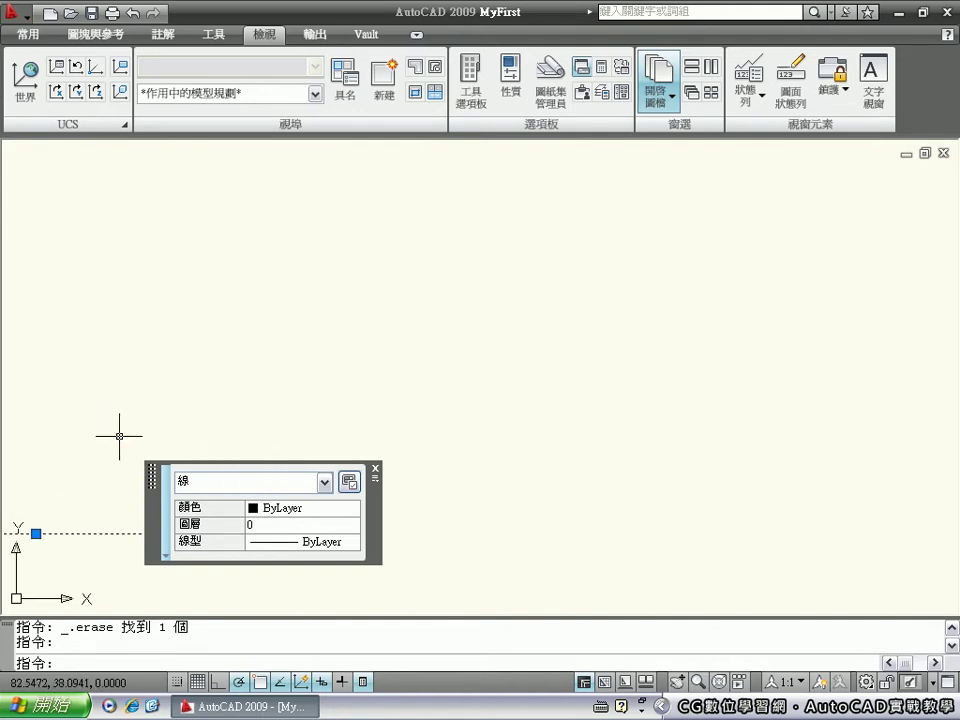
scroll(76, 446, "down", 5)
scroll(54, 489, "up", 7)
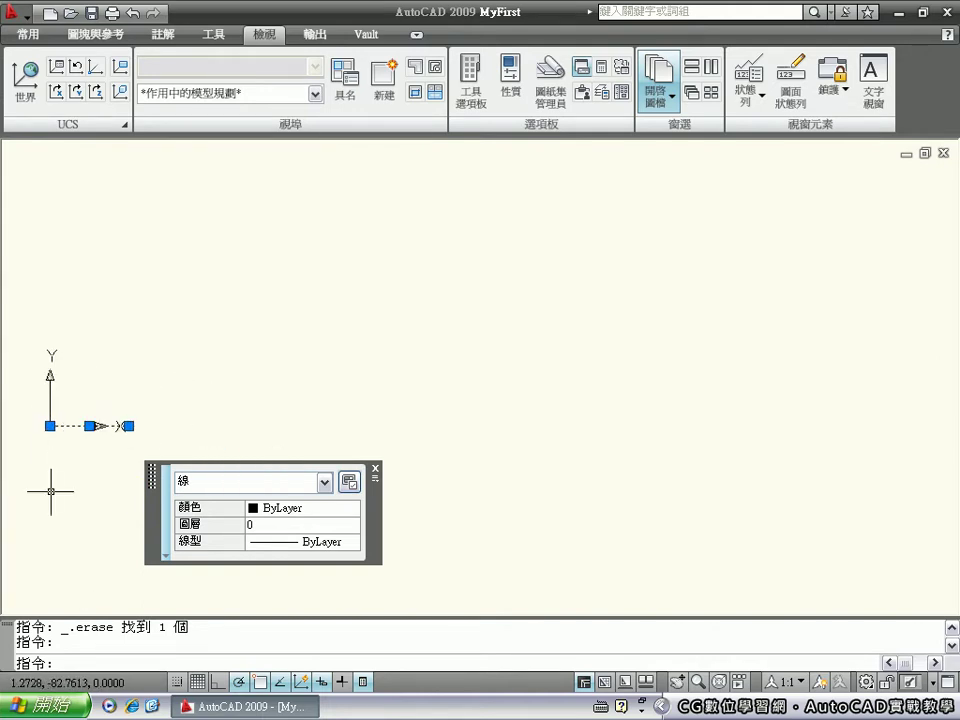
scroll(130, 336, "up", 2)
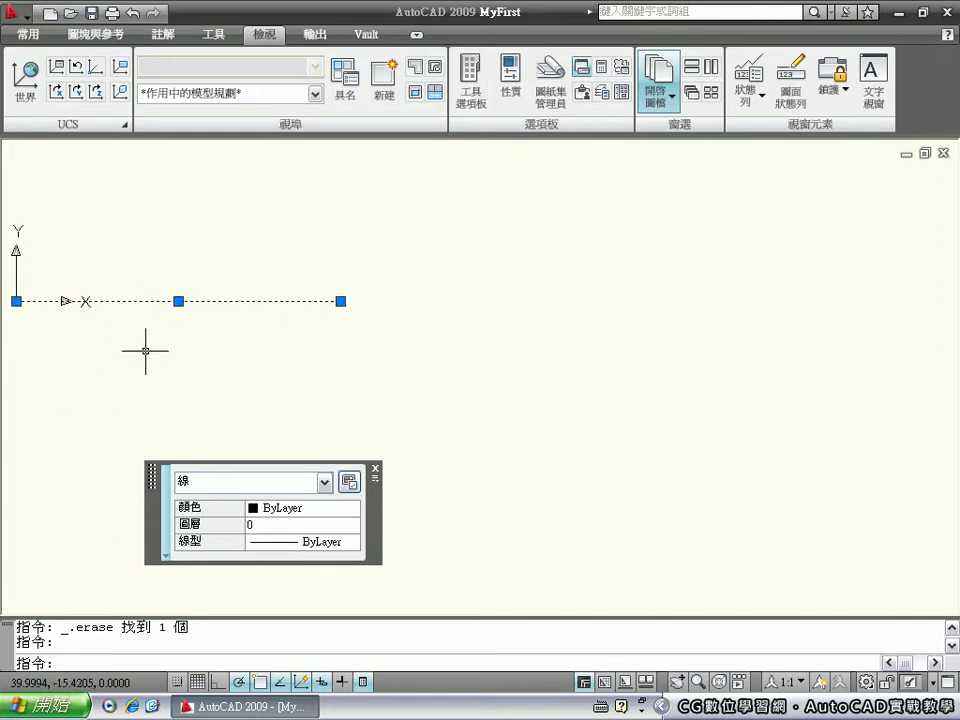
scroll(133, 327, "down", 8)
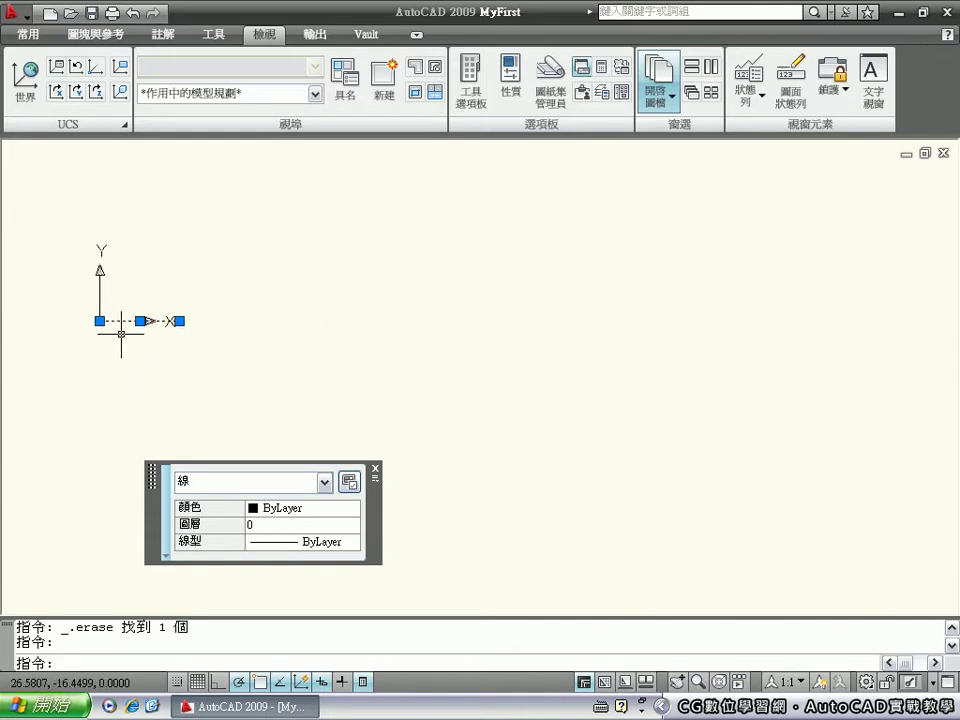
scroll(129, 343, "up", 8)
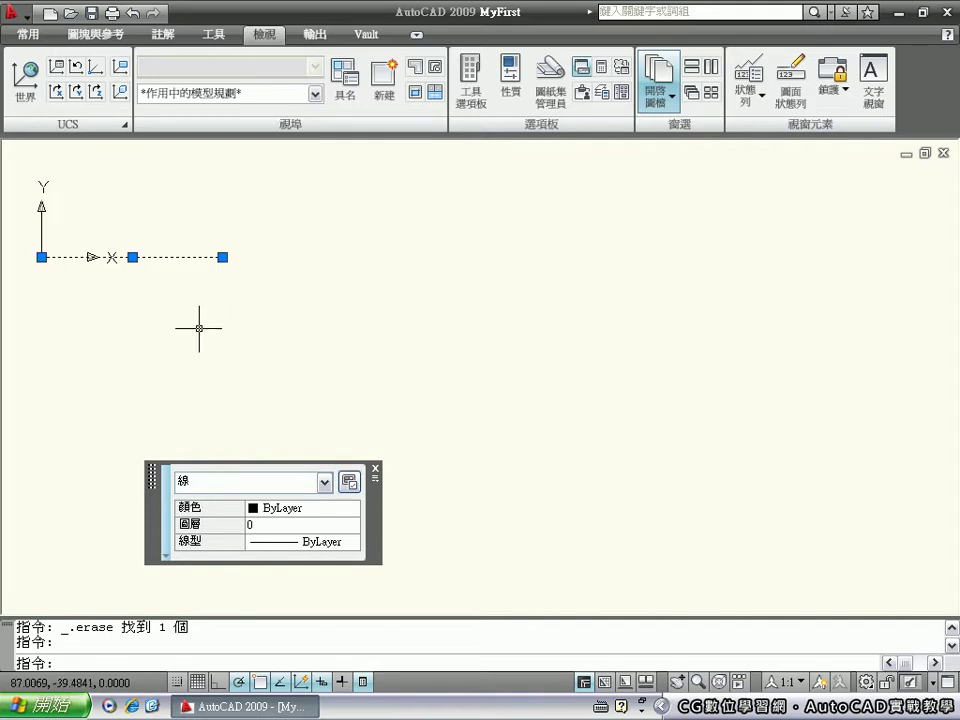
mouse_move(262, 356)
middle_mouse_down()
mouse_move(210, 322)
mouse_move(386, 414)
mouse_move(289, 414)
mouse_move(392, 448)
mouse_move(484, 519)
mouse_move(294, 504)
mouse_move(414, 523)
mouse_move(313, 540)
mouse_move(343, 515)
middle_mouse_up()
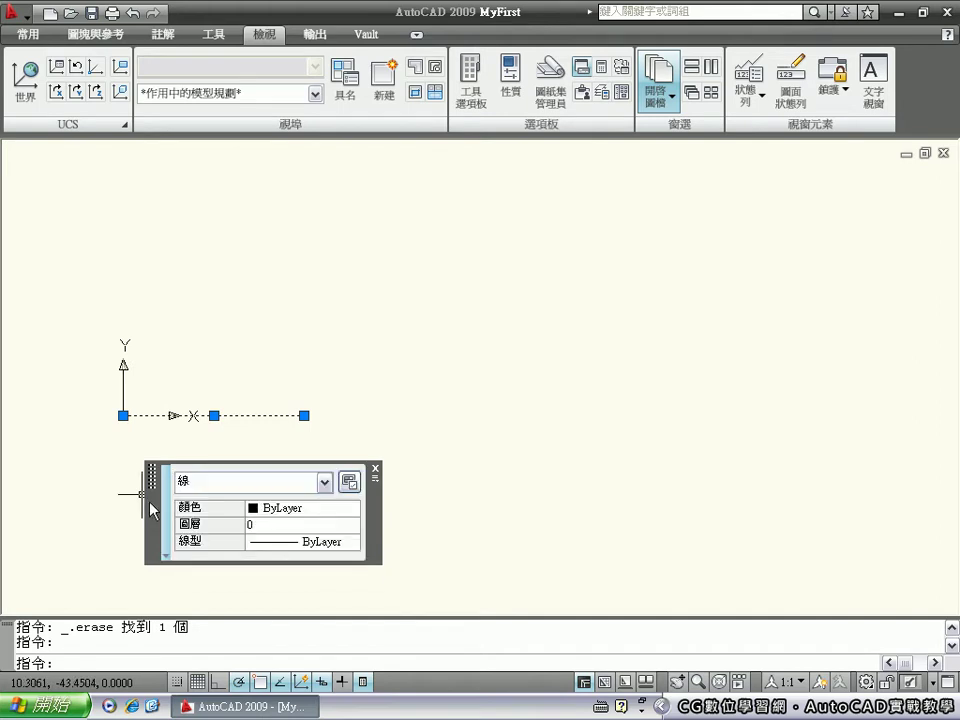
Move the Quick Properties palette to the upper right and pan so the origin sits left of centre.
mouse_move(152, 488)
left_mouse_down()
mouse_move(506, 296)
mouse_move(684, 183)
mouse_move(654, 201)
left_mouse_up()
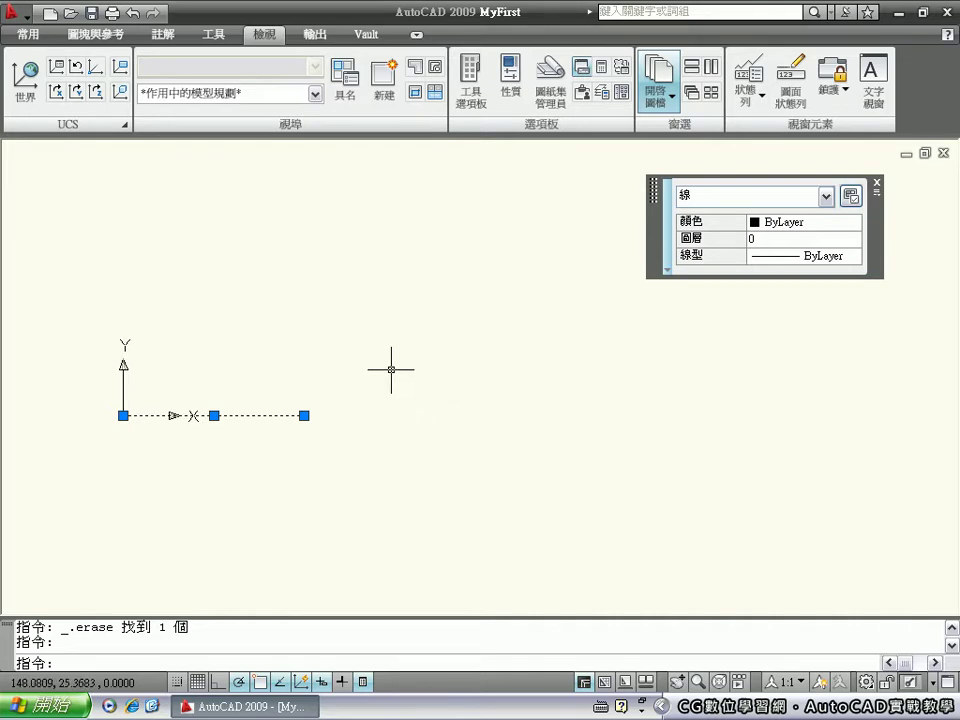
mouse_move(390, 371)
middle_mouse_down()
mouse_move(449, 427)
mouse_move(401, 360)
mouse_move(345, 403)
mouse_move(384, 465)
mouse_move(328, 453)
mouse_move(283, 510)
mouse_move(446, 484)
mouse_move(321, 471)
mouse_move(315, 490)
middle_mouse_up()
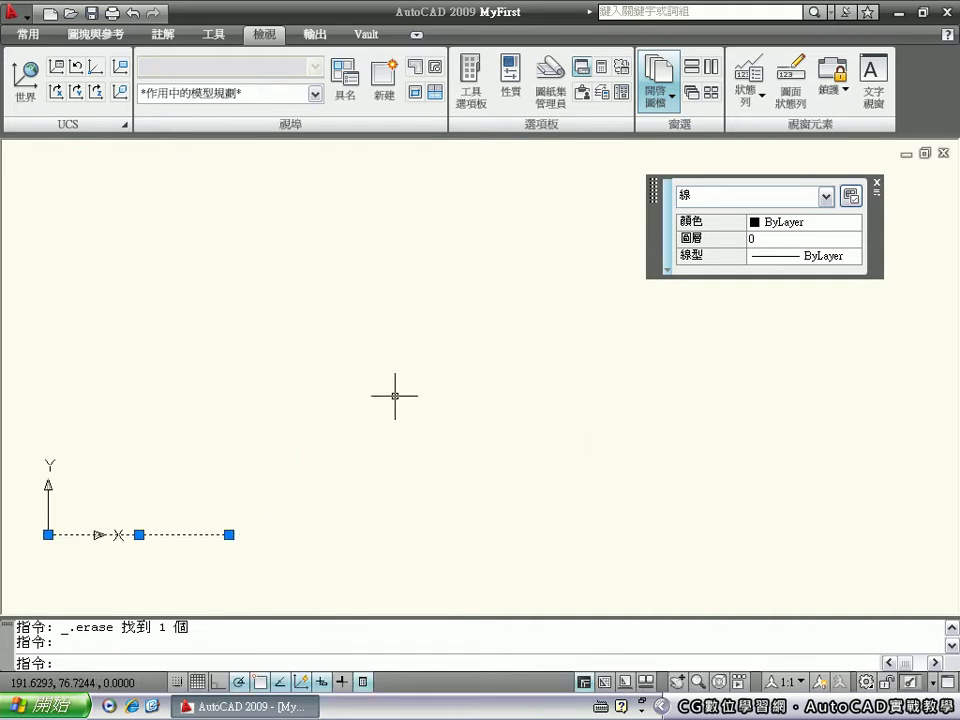
middle_click_drag(452, 365, 445, 399)
middle_click_drag(160, 482, 312, 353)
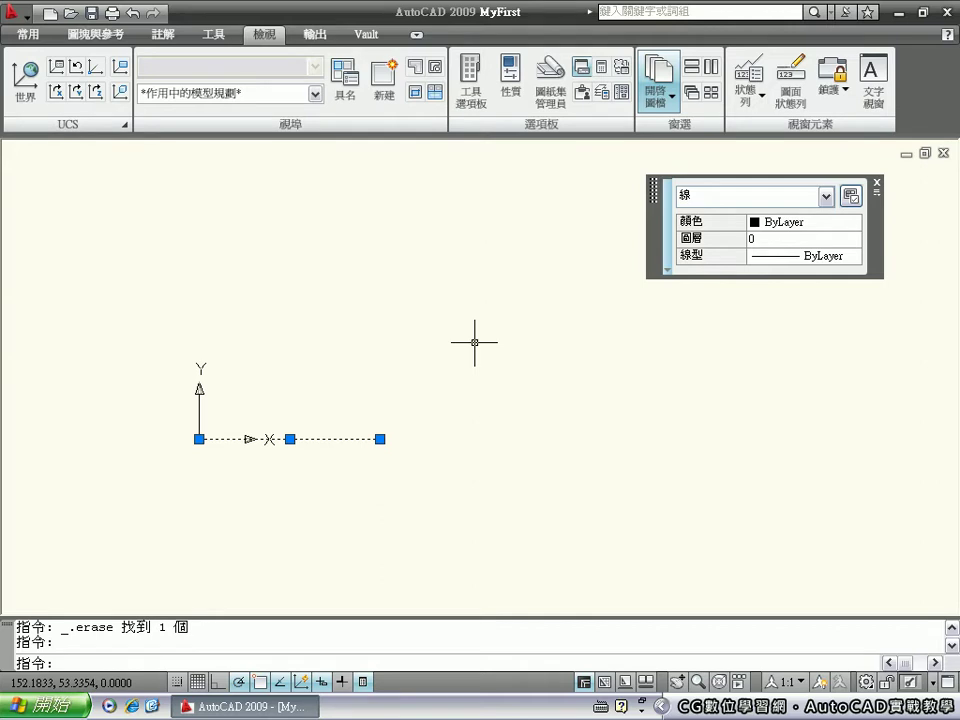
Draw a circle with centre 0,0 and radius 50 using the CI alias.
type("circle")
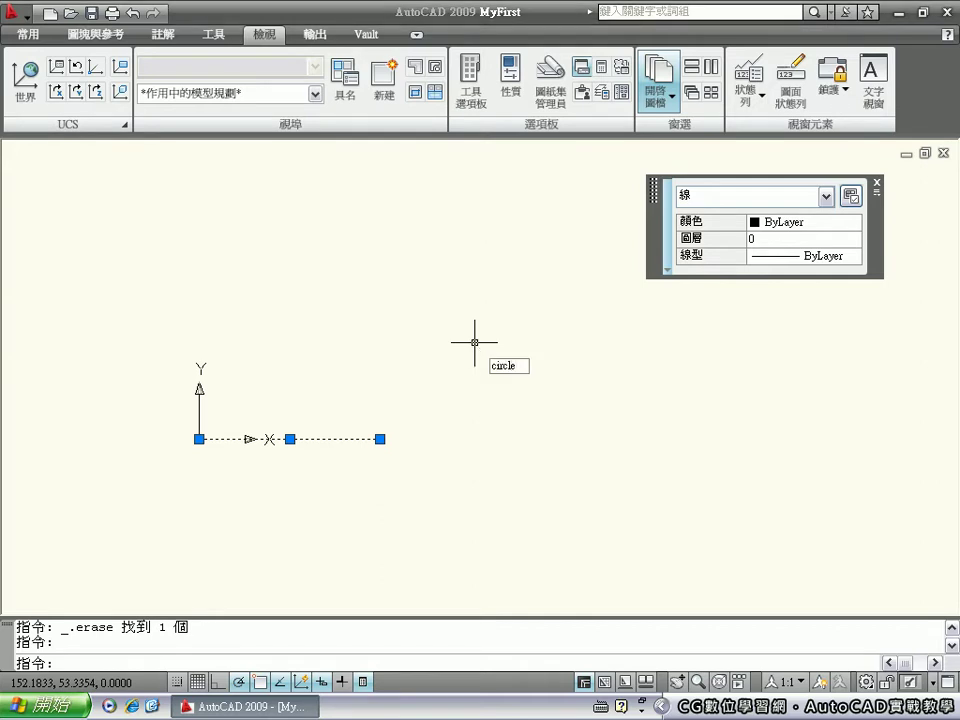
key("Return")
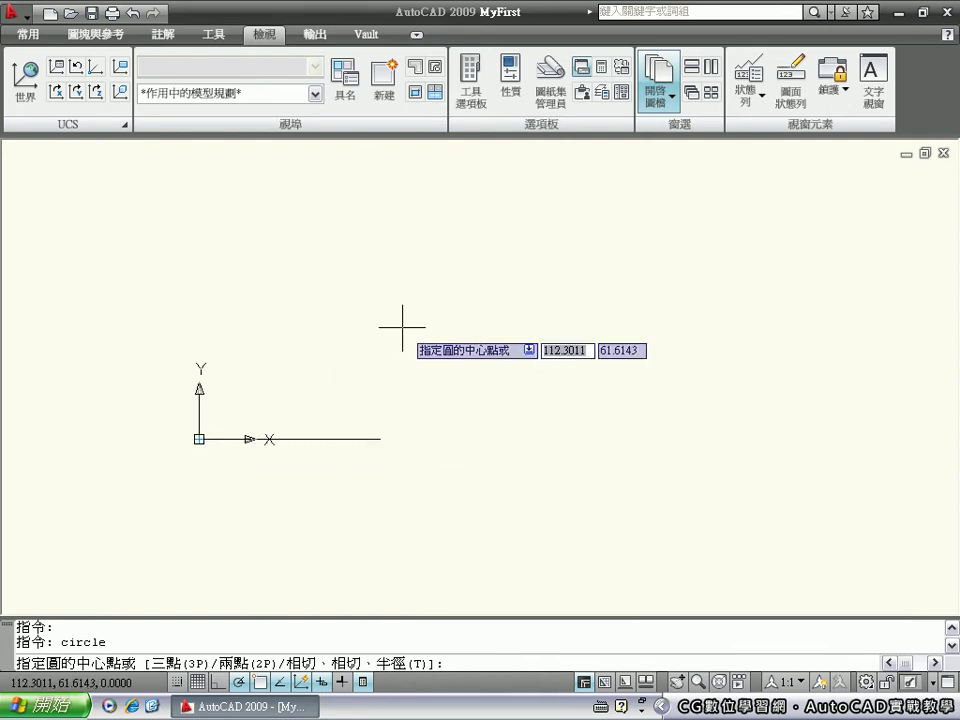
type("0")
key("Tab")
type("0")
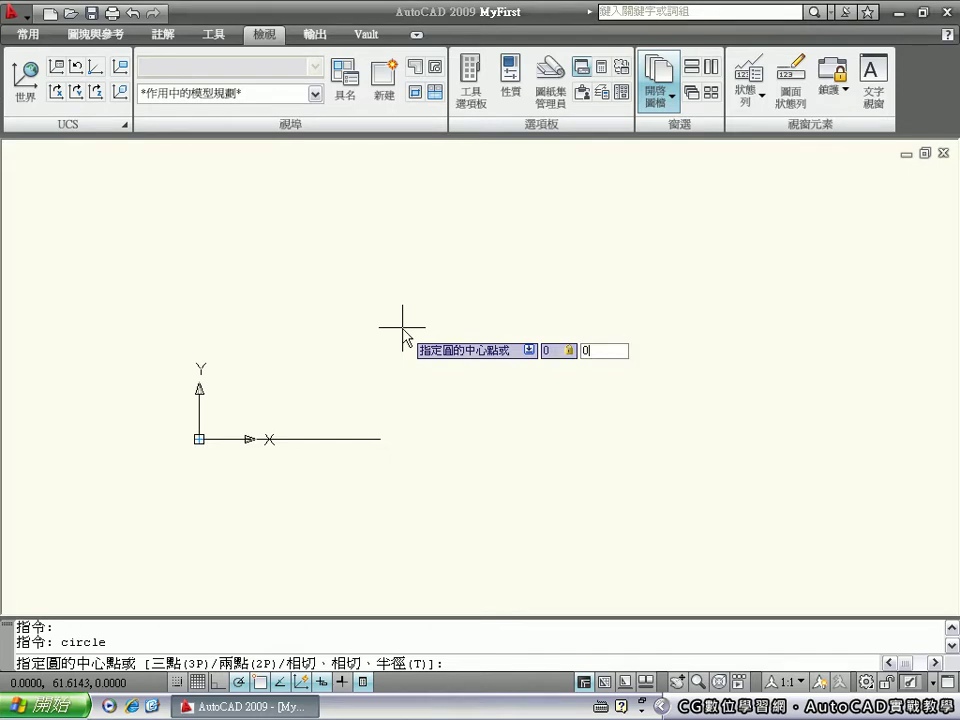
key("Return")
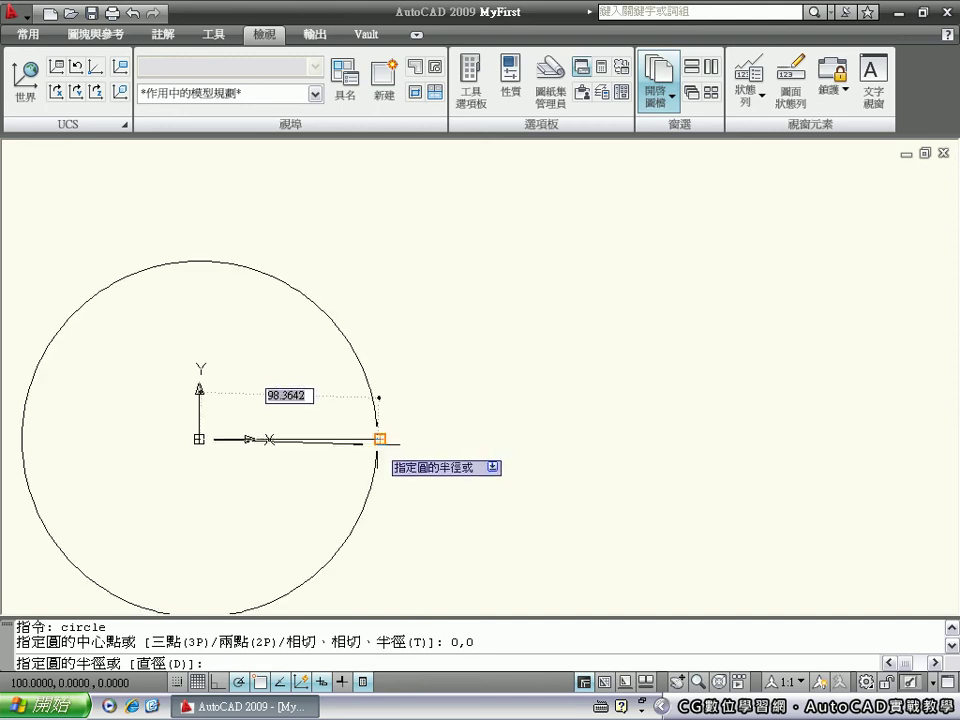
key("Return")
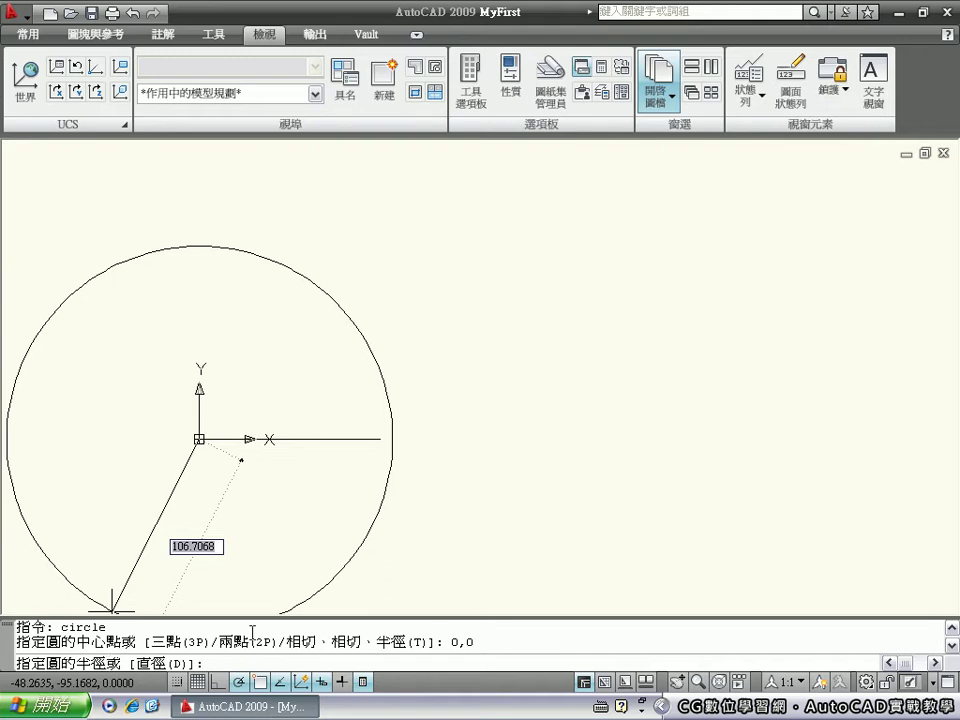
type("50")
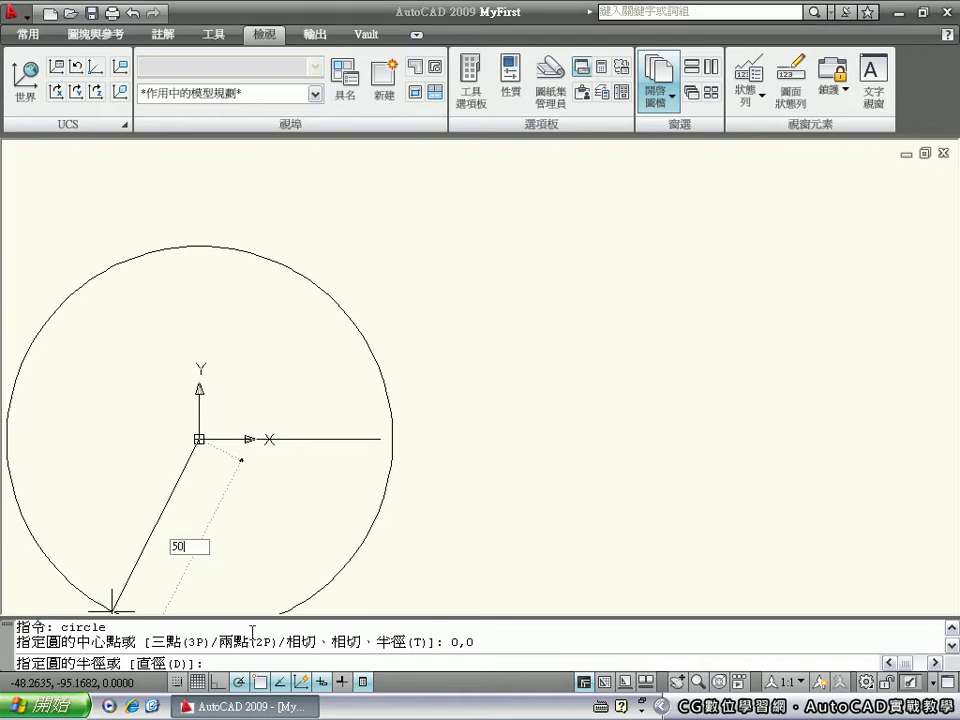
key("Return")
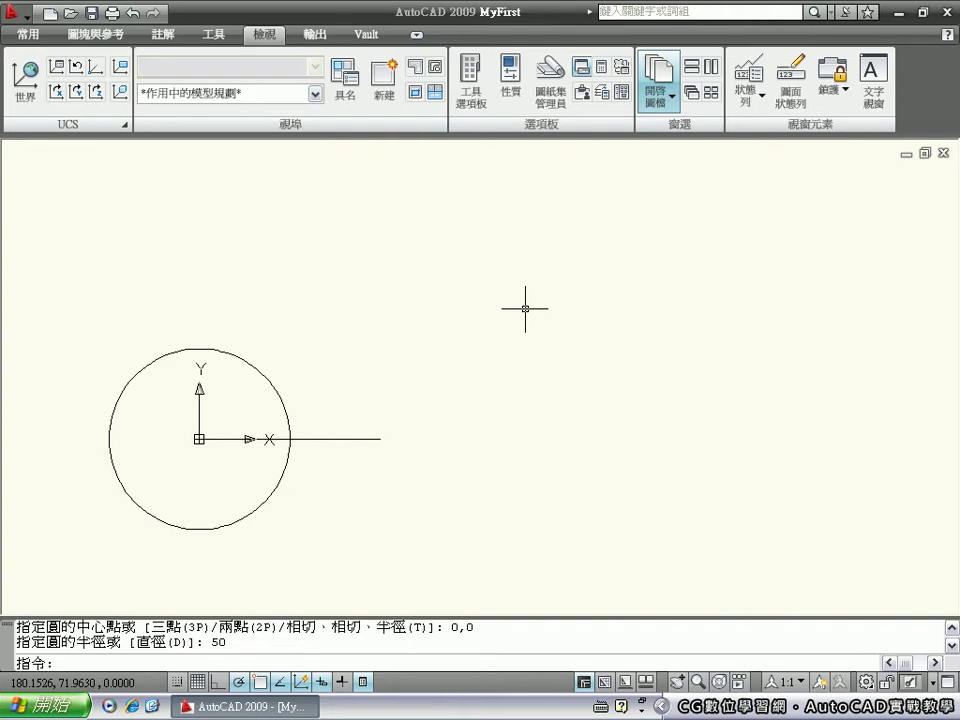
Draw a diameter-200 circle centred on the line's endpoint at the origin.
type("c")
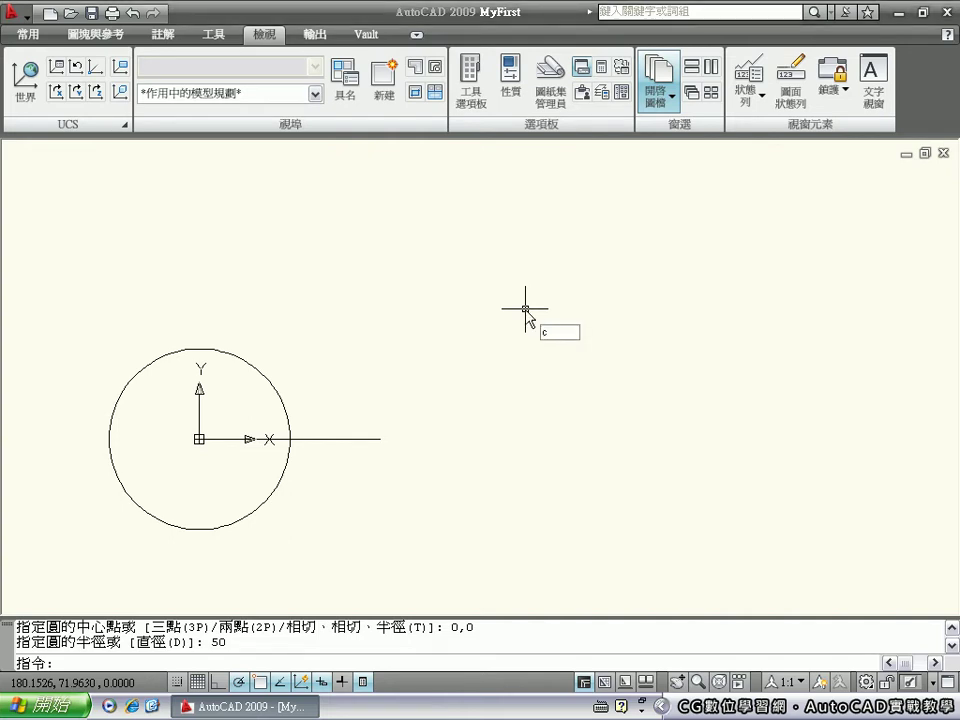
key("Return")
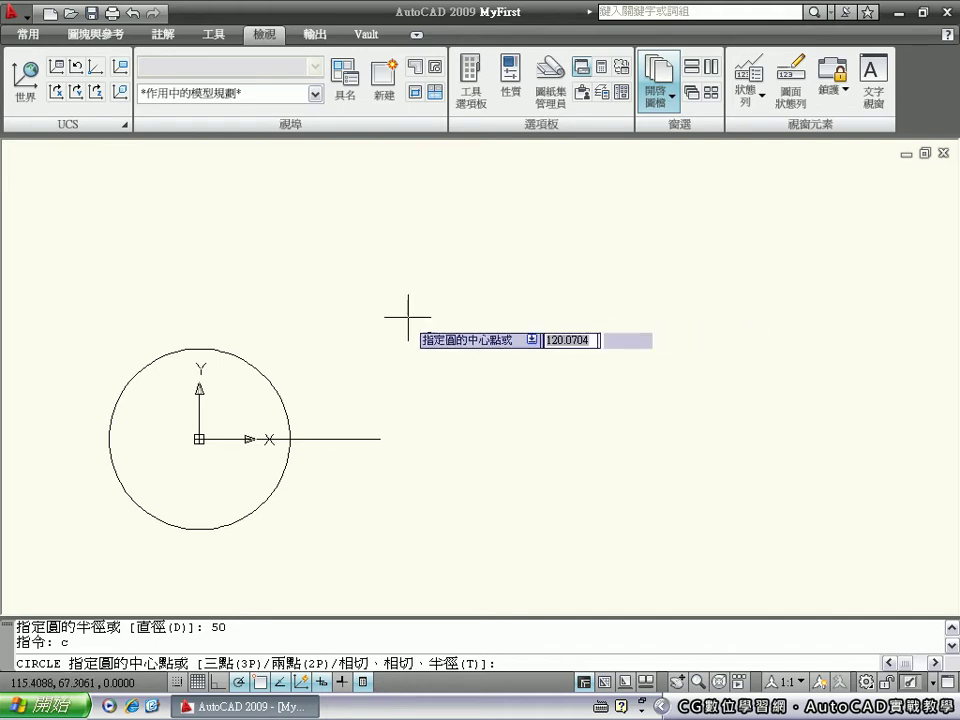
left_click(199, 439)
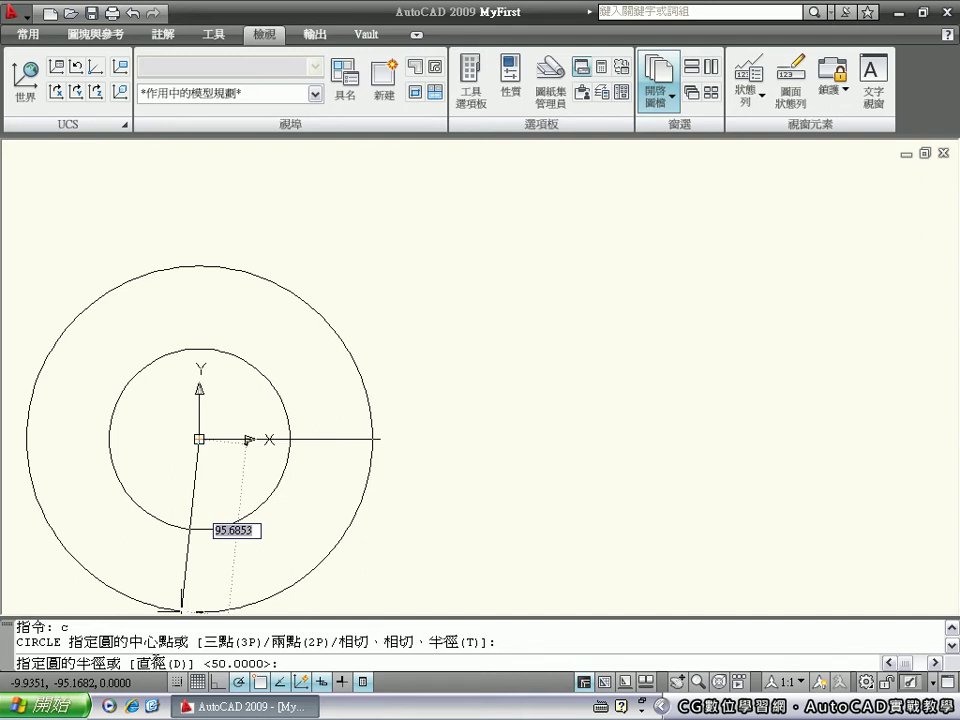
type("d")
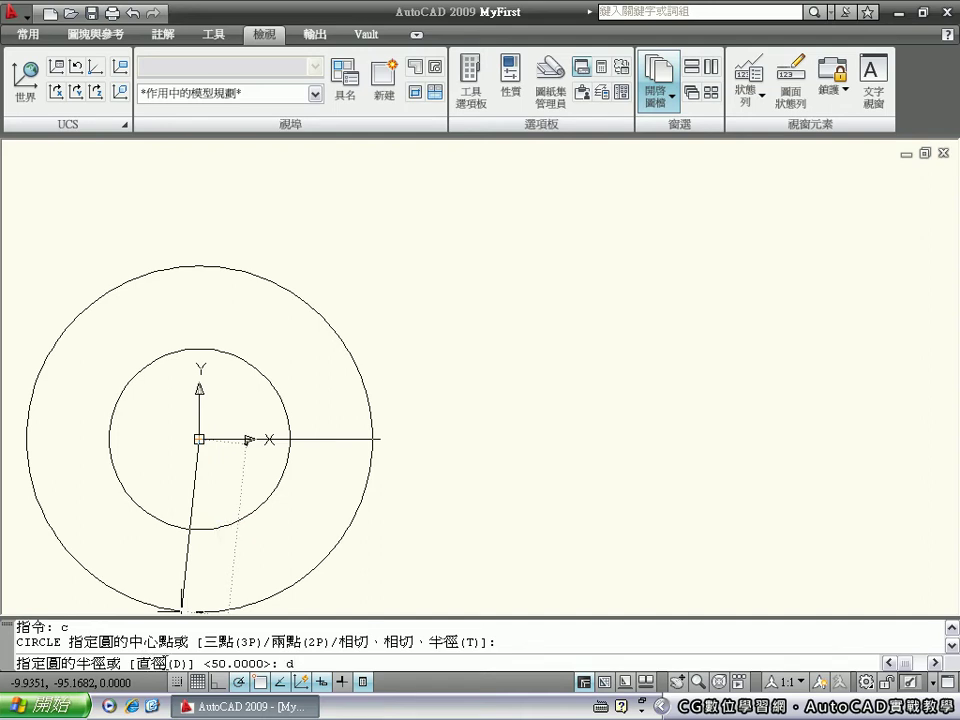
key("Return")
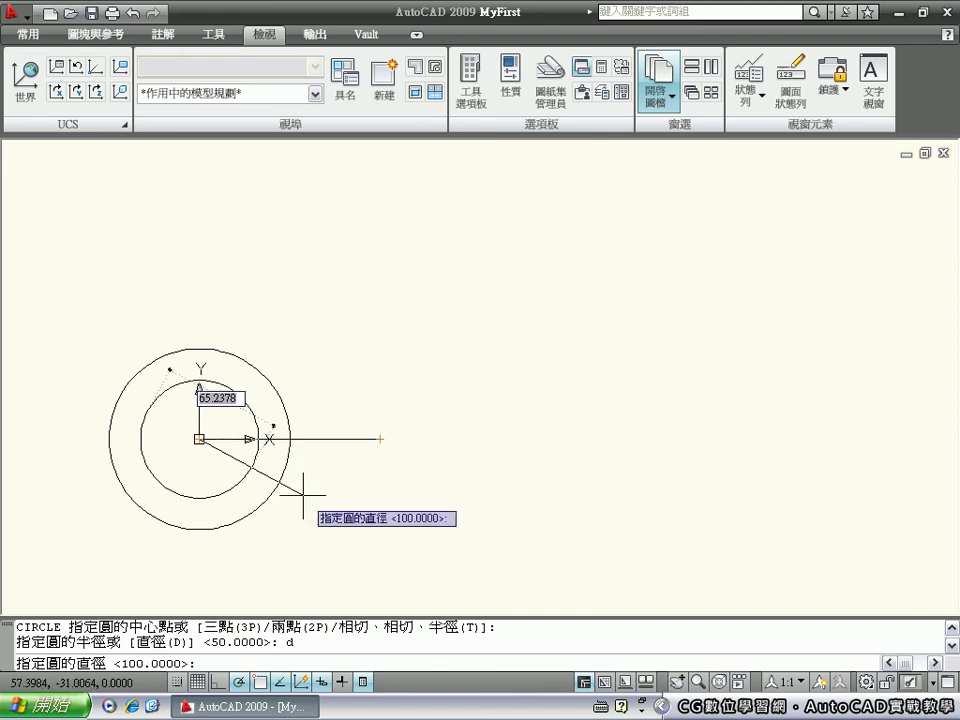
type("200")
key("Return")
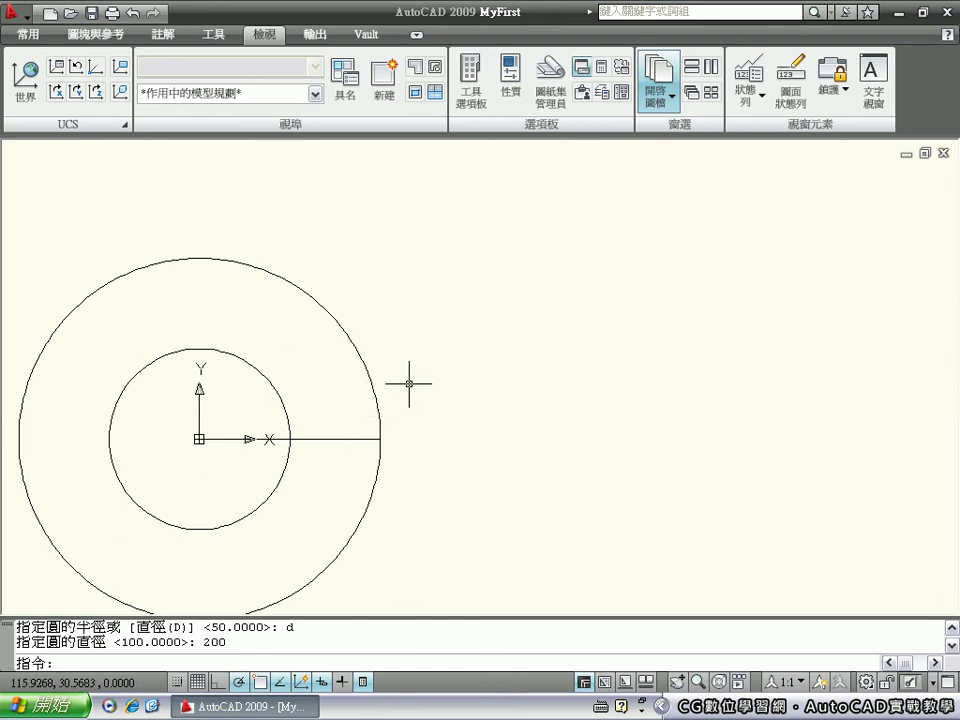
Select the horizontal line with a crossing window and erase it using E.
left_click(338, 459)
left_click(319, 414)
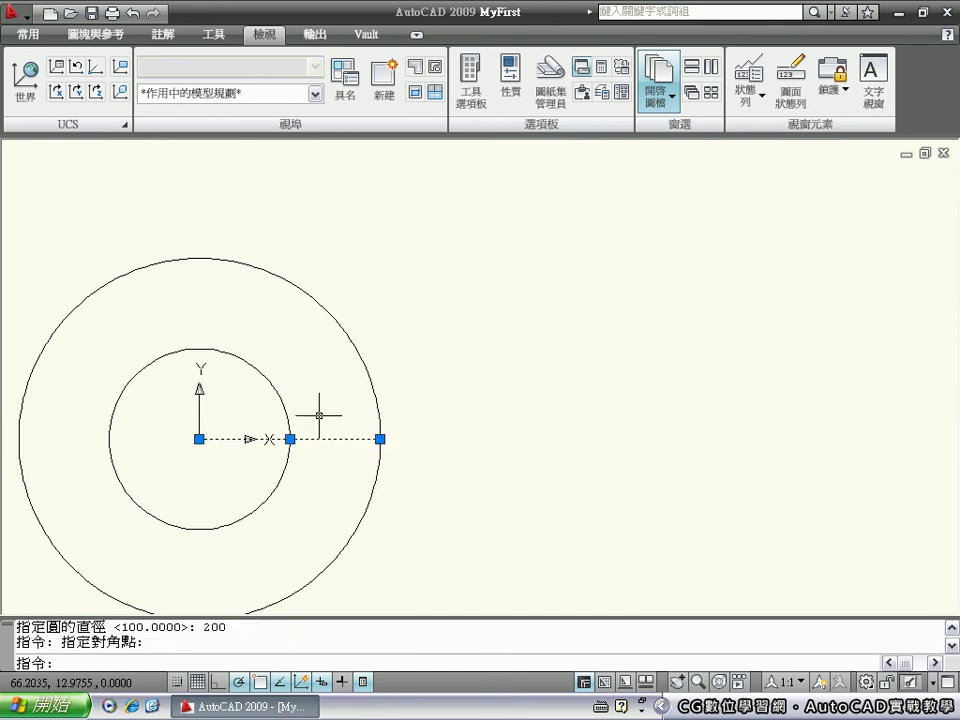
type("e")
key("Return")
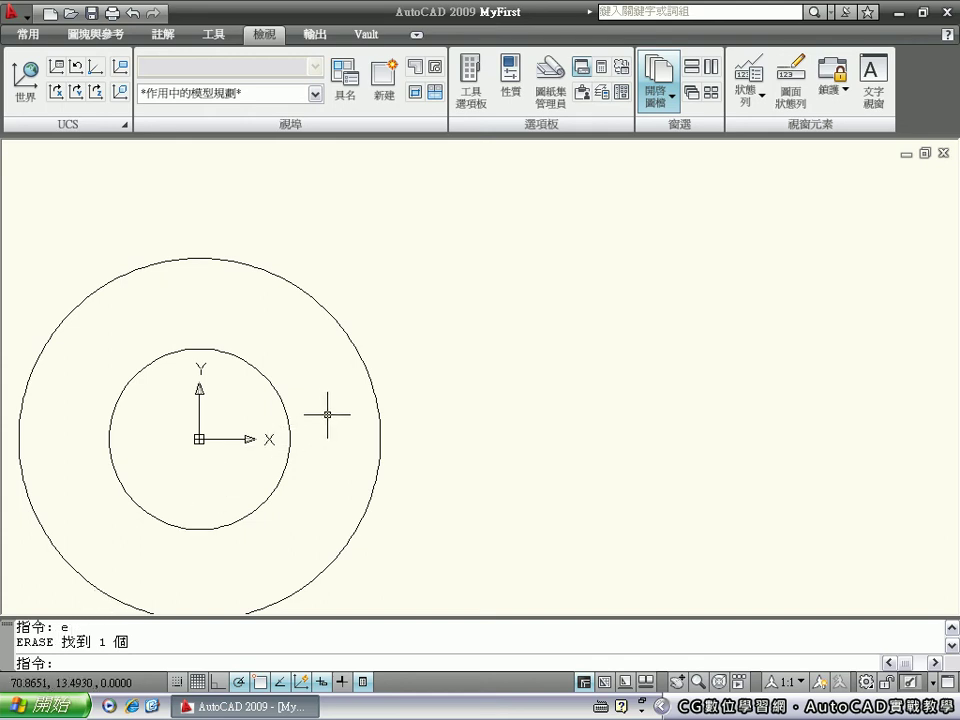
Switch the ribbon back to the 常用 (Home) tab to show the drawing and editing tools.
left_click(29, 36)
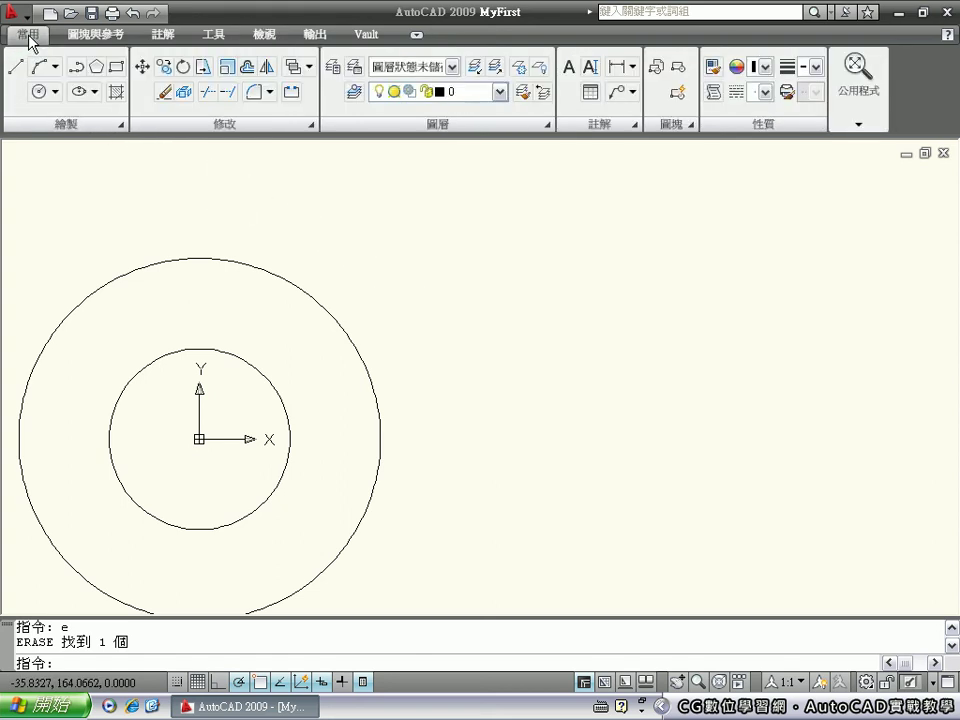